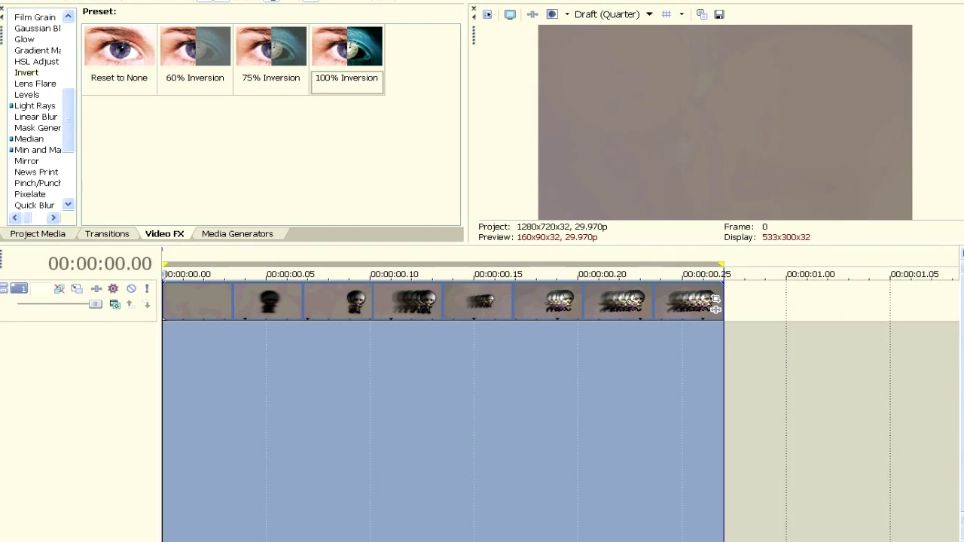
Preview the clone character clip, then show the Project Media files
{"action": "key", "text": "space"}
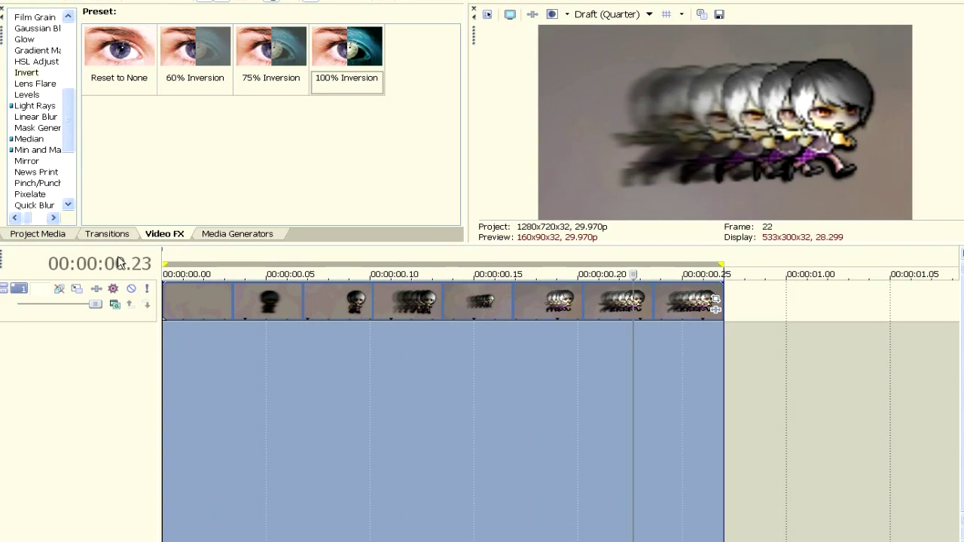
{"action": "key", "text": "space"}
{"action": "left_click", "coordinate": [58, 236]}
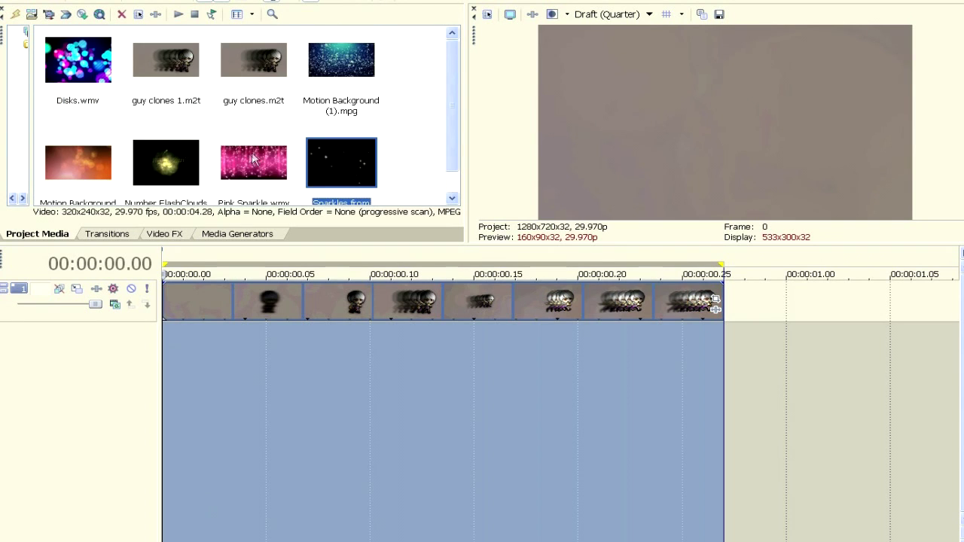
Insert four empty video tracks above the clone clip and drop Motion Background (1).mpg on track 4
{"action": "scroll", "coordinate": [254, 160], "scroll_direction": "down", "scroll_amount": 1}
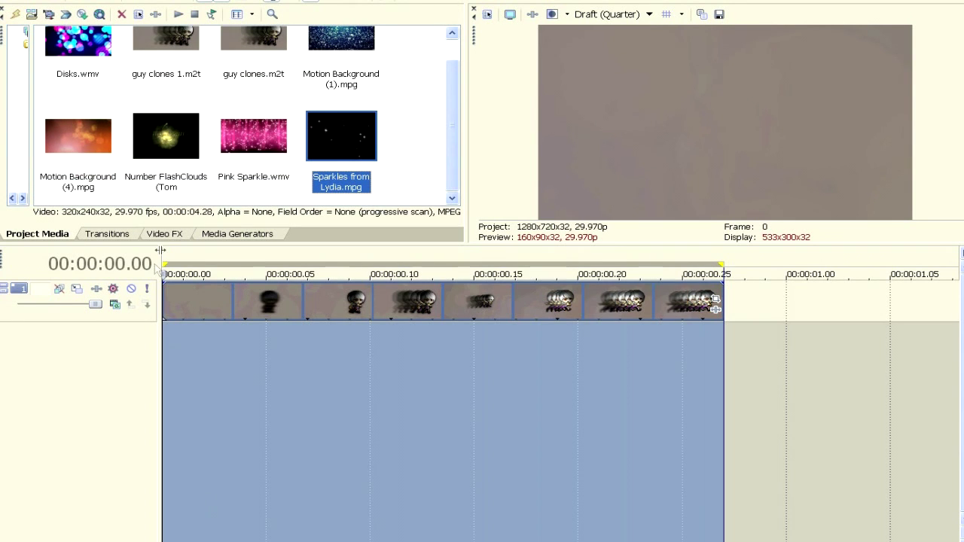
{"action": "right_click", "coordinate": [139, 319]}
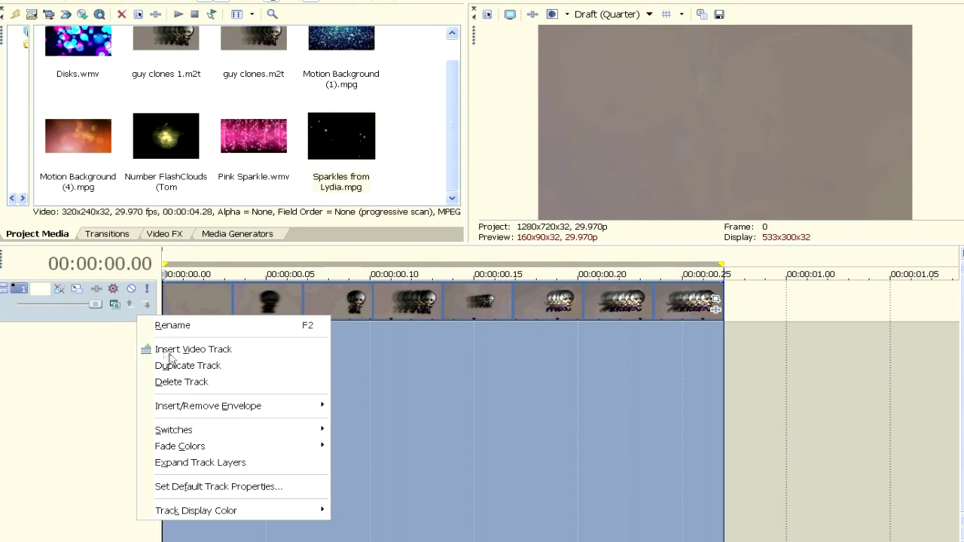
{"action": "left_click", "coordinate": [170, 351]}
{"action": "right_click", "coordinate": [141, 315]}
{"action": "left_click", "coordinate": [160, 348]}
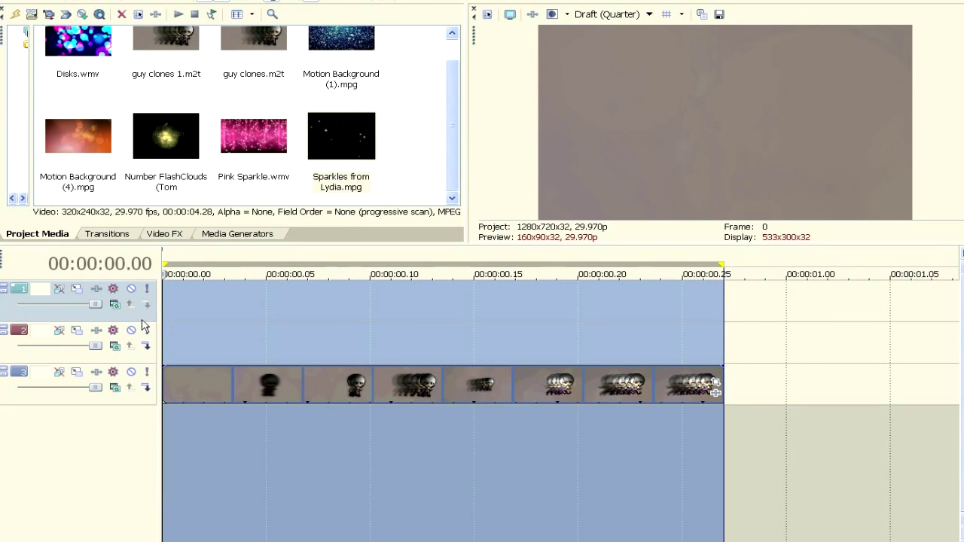
{"action": "right_click", "coordinate": [145, 324]}
{"action": "left_click", "coordinate": [173, 348]}
{"action": "right_click", "coordinate": [147, 316]}
{"action": "left_click", "coordinate": [178, 351]}
{"action": "scroll", "coordinate": [295, 135], "scroll_direction": "up", "scroll_amount": 1}
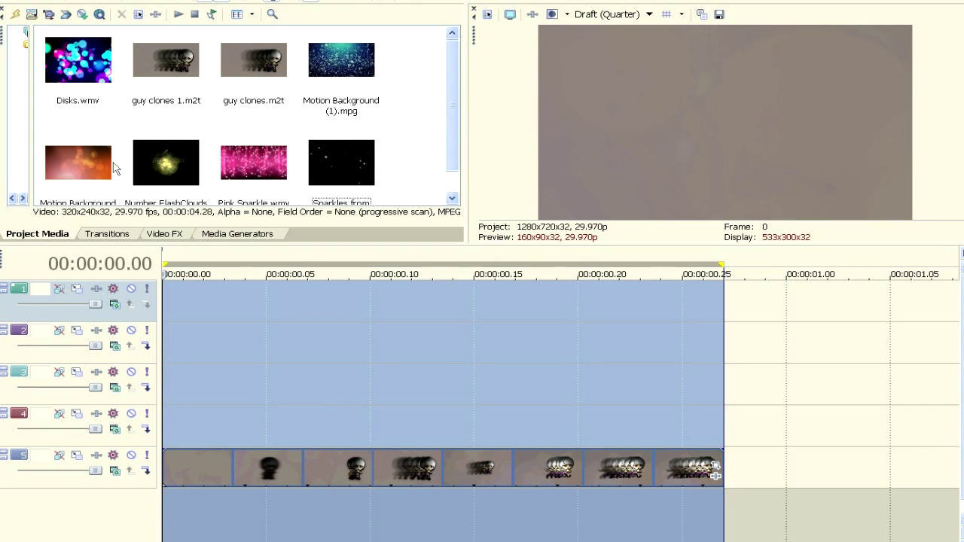
{"action": "left_click_drag", "start_coordinate": [349, 70], "coordinate": [162, 426]}
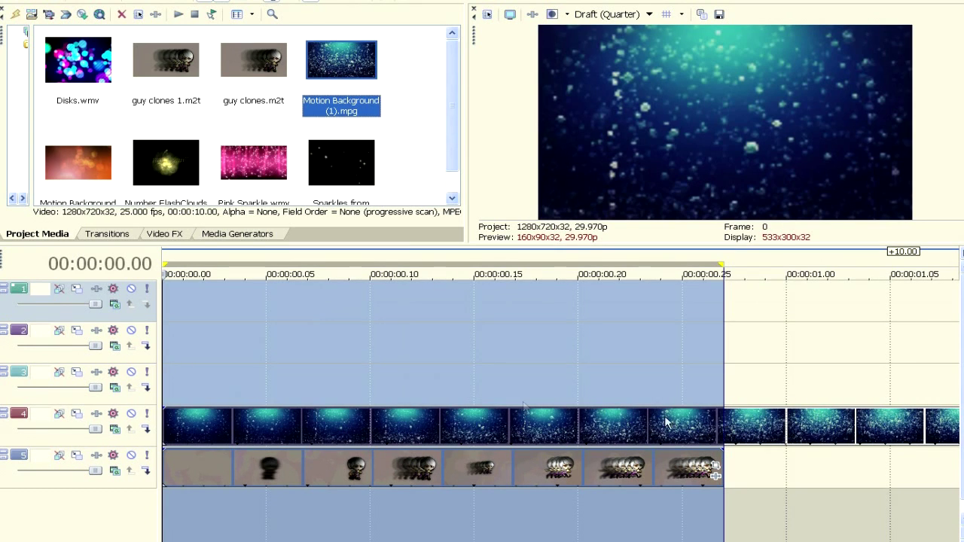
Apply the Gaussian Blur Extreme Blur preset (0.188 range) to the Motion Background (1) bubbles clip
{"action": "left_click", "coordinate": [368, 379]}
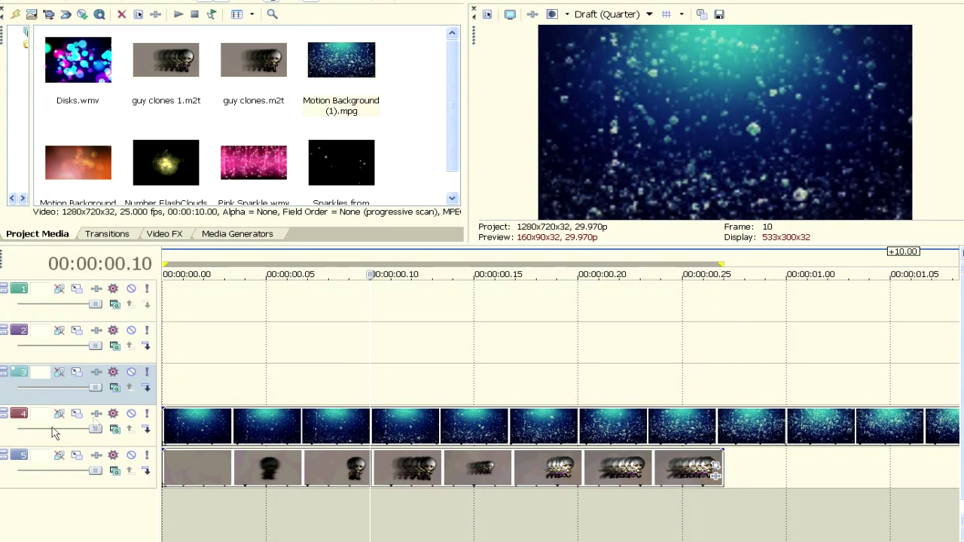
{"action": "left_click", "coordinate": [165, 233]}
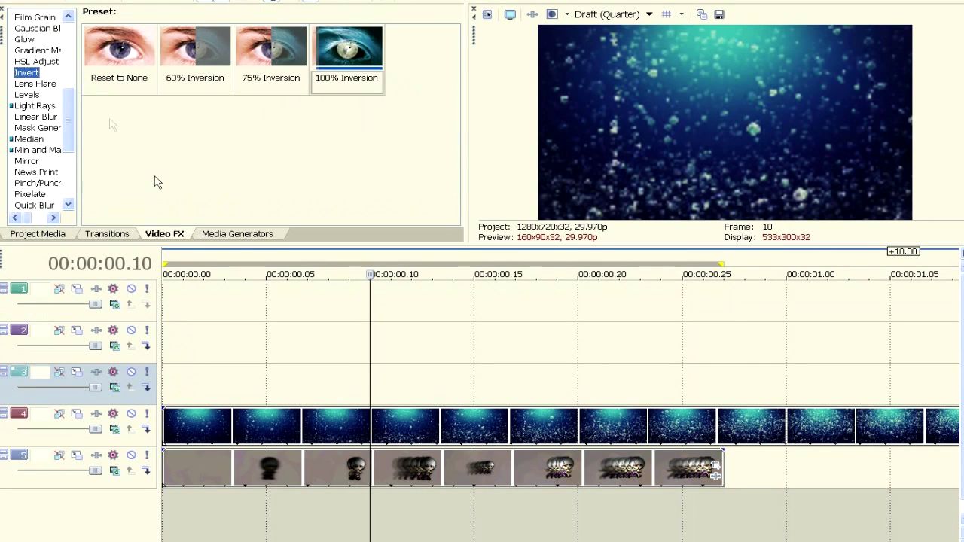
{"action": "left_click", "coordinate": [53, 28]}
{"action": "left_click_drag", "start_coordinate": [333, 83], "coordinate": [380, 433]}
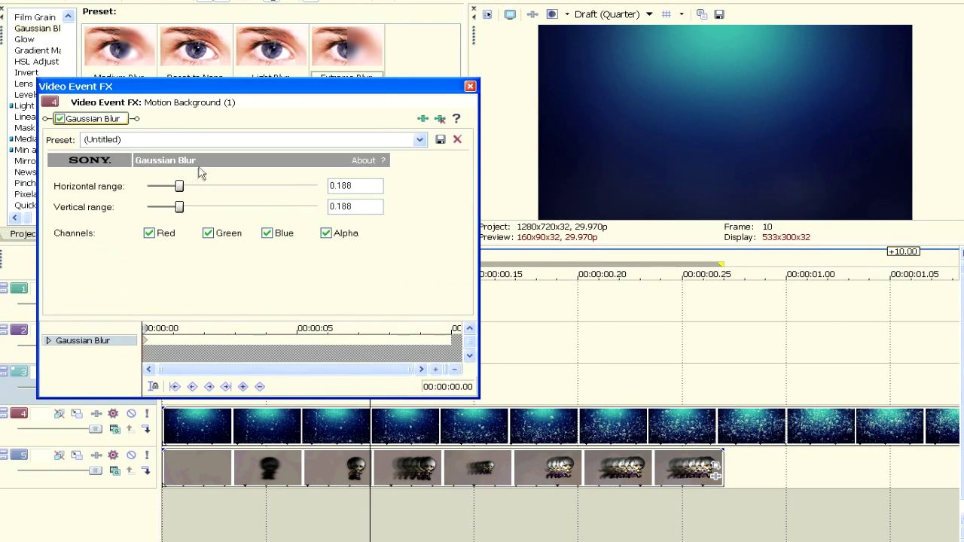
{"action": "left_click", "coordinate": [470, 88]}
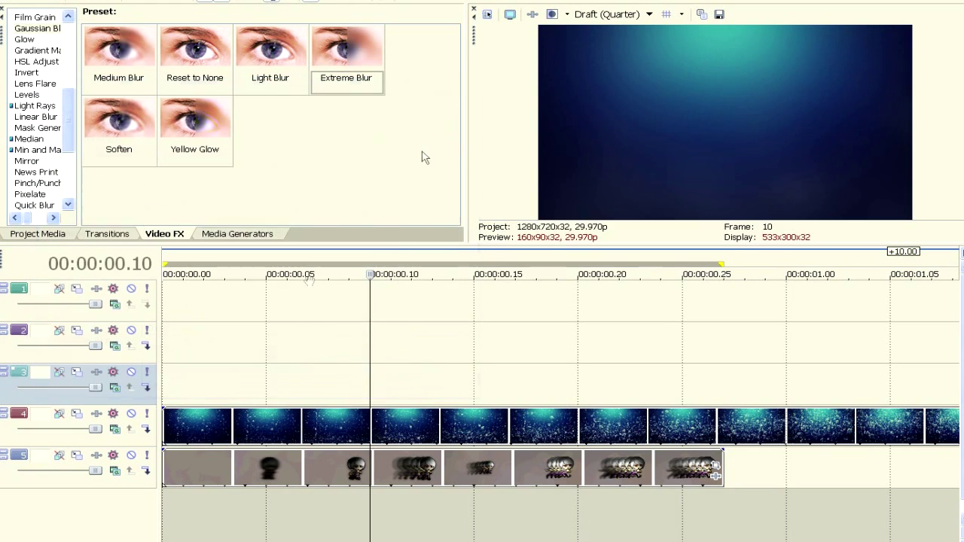
{"action": "left_click", "coordinate": [273, 362]}
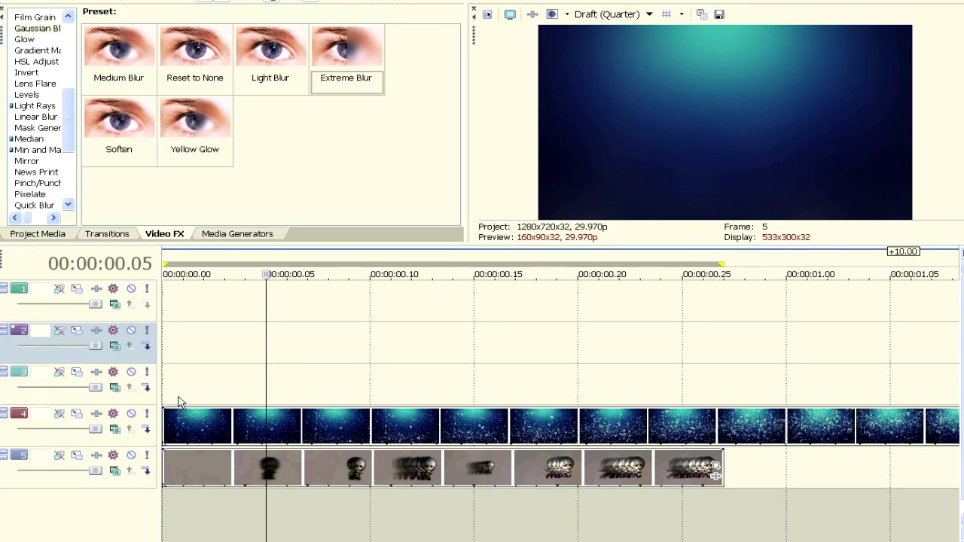
Set track 4's compositing mode to Multiply (Mask)
{"action": "left_click", "coordinate": [114, 429]}
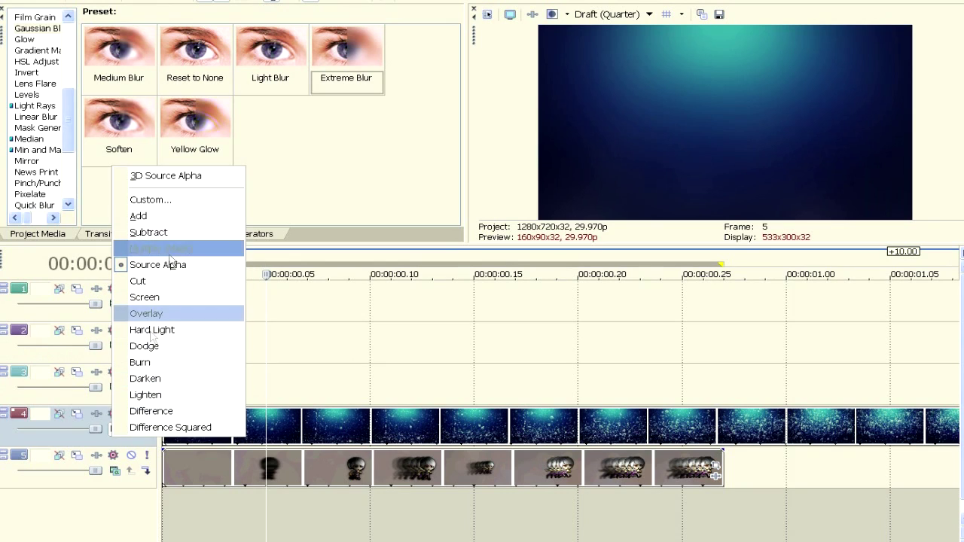
{"action": "left_click", "coordinate": [109, 449]}
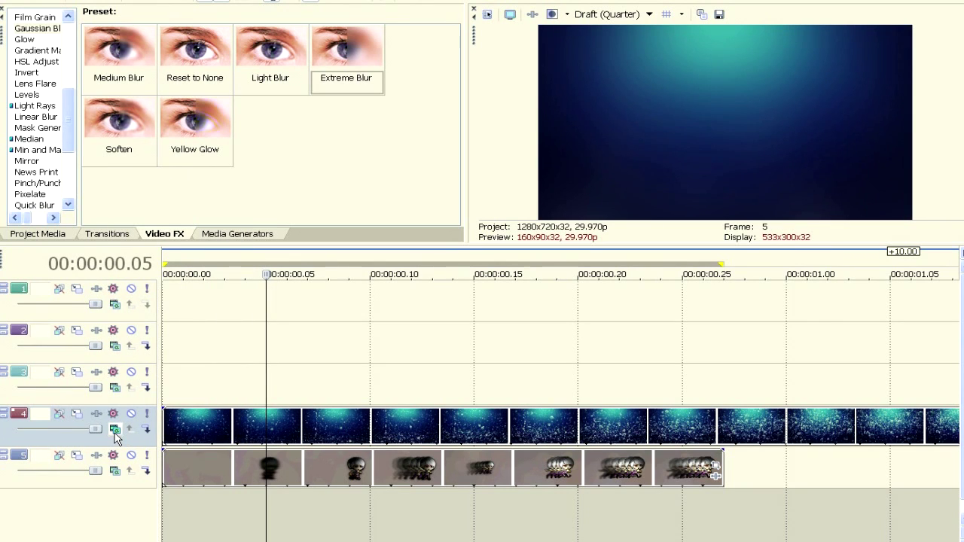
{"action": "left_click", "coordinate": [114, 429]}
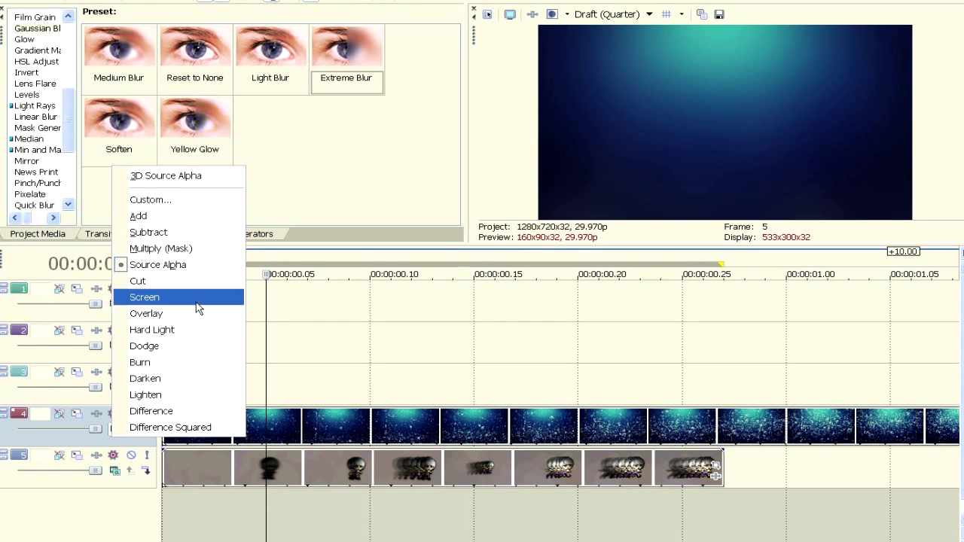
{"action": "left_click", "coordinate": [202, 252]}
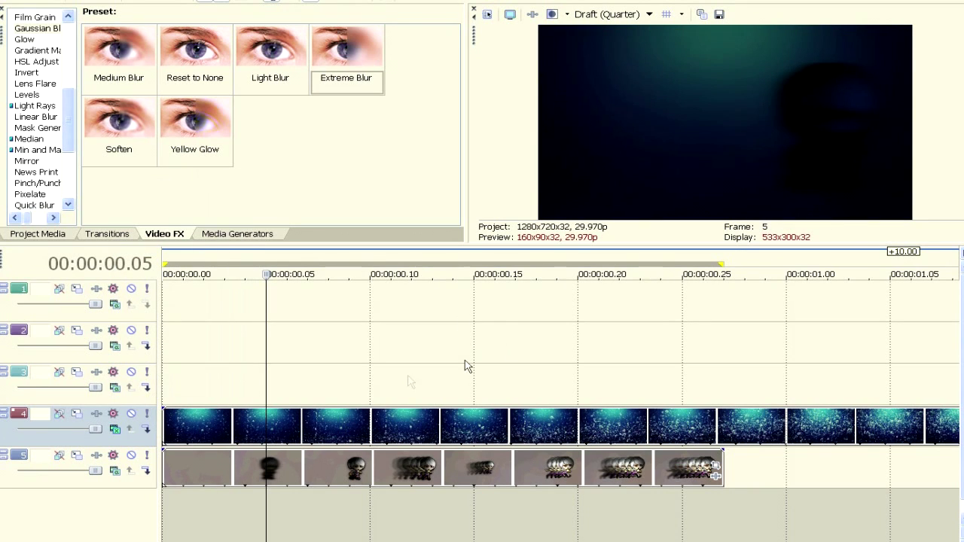
Trim the bubbles clip so it ends with the clone clip
{"action": "left_click_drag", "start_coordinate": [357, 382], "coordinate": [460, 372]}
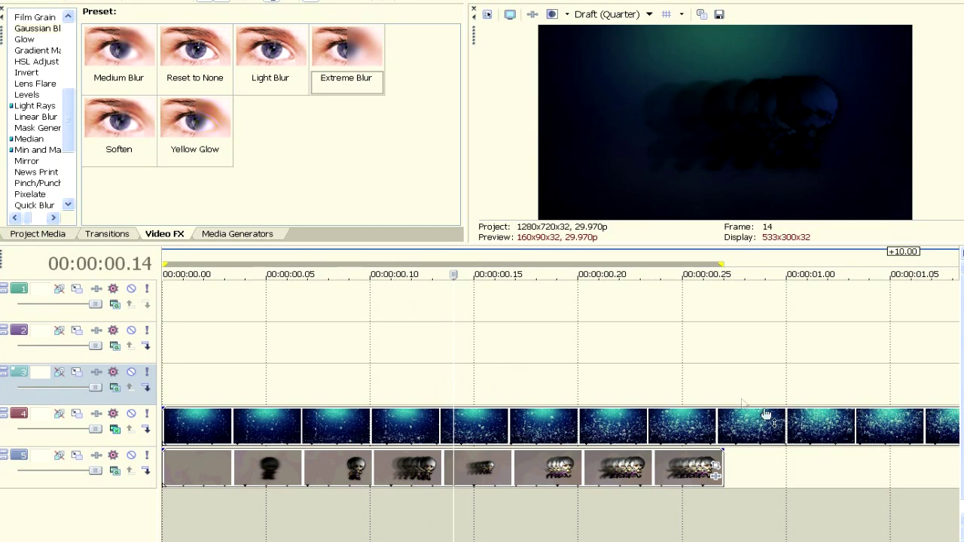
{"action": "left_click", "coordinate": [722, 397]}
{"action": "scroll", "coordinate": [717, 404], "scroll_direction": "down", "scroll_amount": 10}
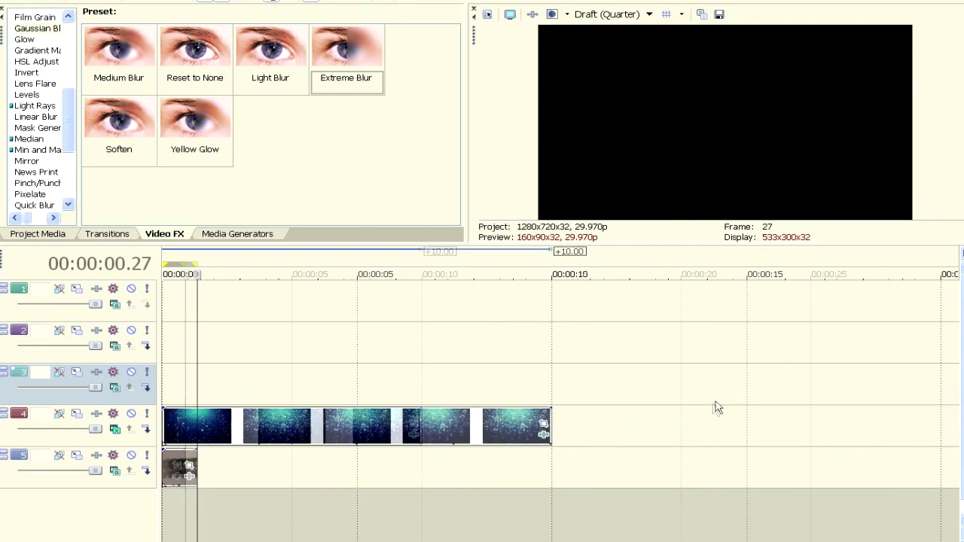
{"action": "left_click_drag", "start_coordinate": [419, 424], "coordinate": [181, 432]}
Add the Bump Map Spotlight Up (flat) preset to the bubbles clip with focus and intensity raised
{"action": "scroll", "coordinate": [180, 432], "scroll_direction": "up", "scroll_amount": 8}
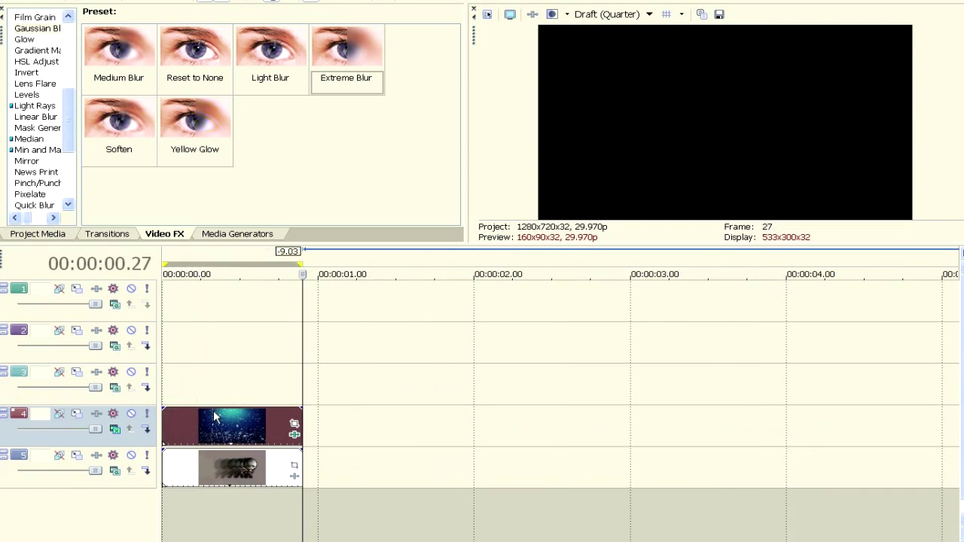
{"action": "left_click", "coordinate": [380, 394]}
{"action": "left_click", "coordinate": [258, 390]}
{"action": "scroll", "coordinate": [204, 391], "scroll_direction": "down", "scroll_amount": 2}
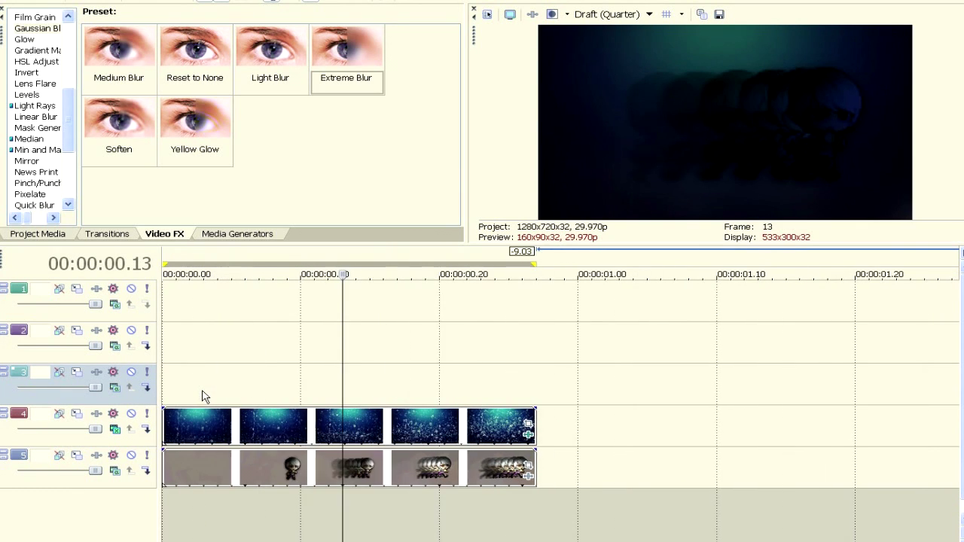
{"action": "scroll", "coordinate": [202, 392], "scroll_direction": "up", "scroll_amount": 3}
{"action": "scroll", "coordinate": [202, 396], "scroll_direction": "down", "scroll_amount": 2}
{"action": "scroll", "coordinate": [41, 113], "scroll_direction": "up", "scroll_amount": 6}
{"action": "left_click", "coordinate": [35, 82]}
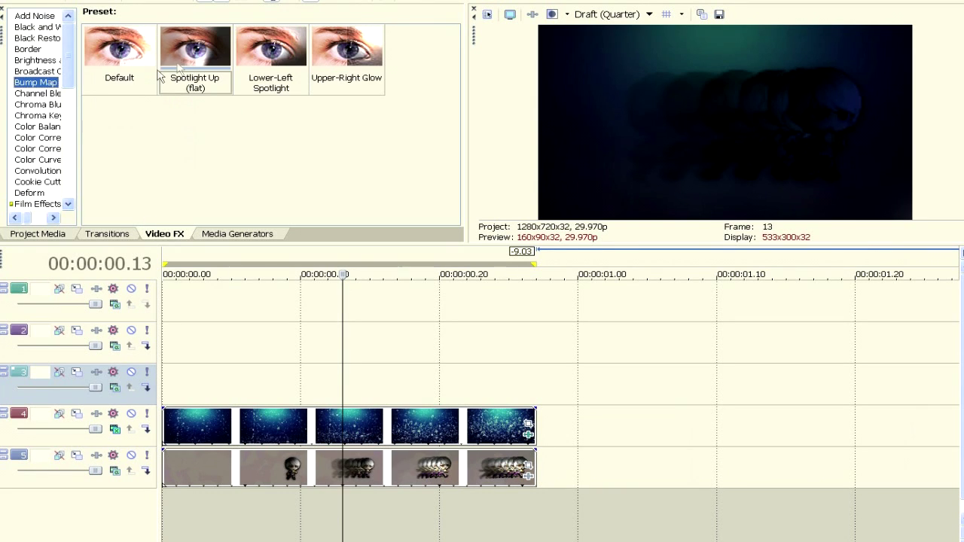
{"action": "left_click_drag", "start_coordinate": [194, 49], "coordinate": [320, 426]}
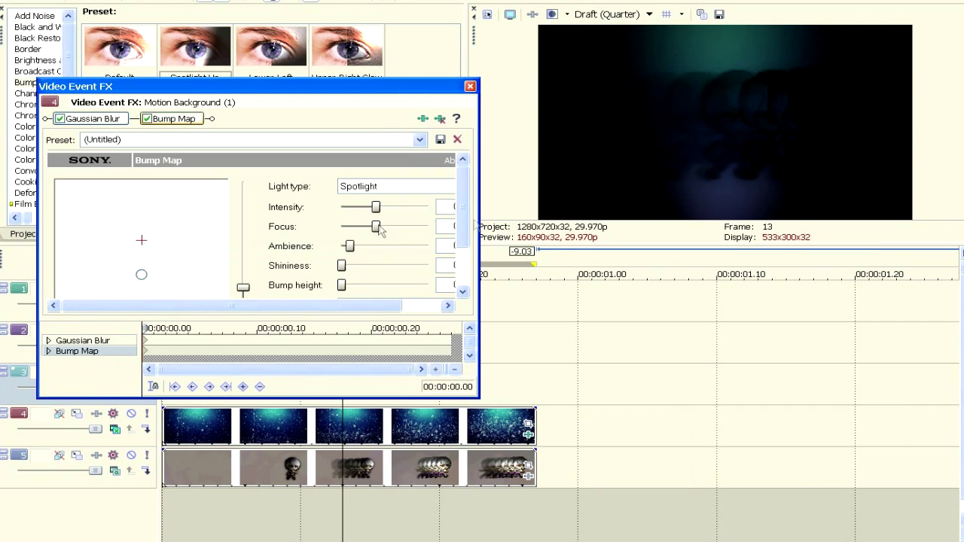
{"action": "left_click_drag", "start_coordinate": [379, 229], "coordinate": [430, 227]}
{"action": "left_click_drag", "start_coordinate": [377, 208], "coordinate": [413, 211]}
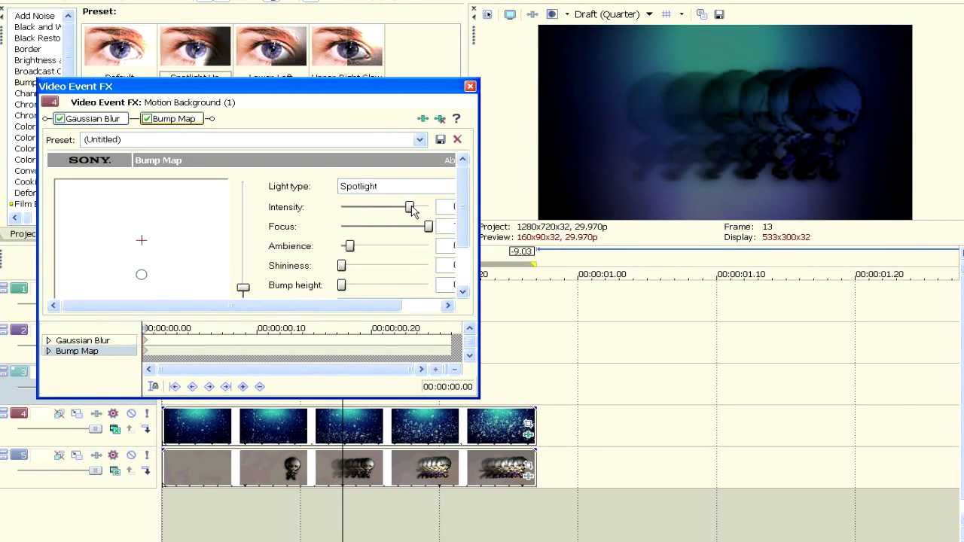
{"action": "left_click", "coordinate": [470, 86]}
Place Motion Background (4).mpg on track 3, trimmed to end with the clone clip
{"action": "left_click", "coordinate": [37, 234]}
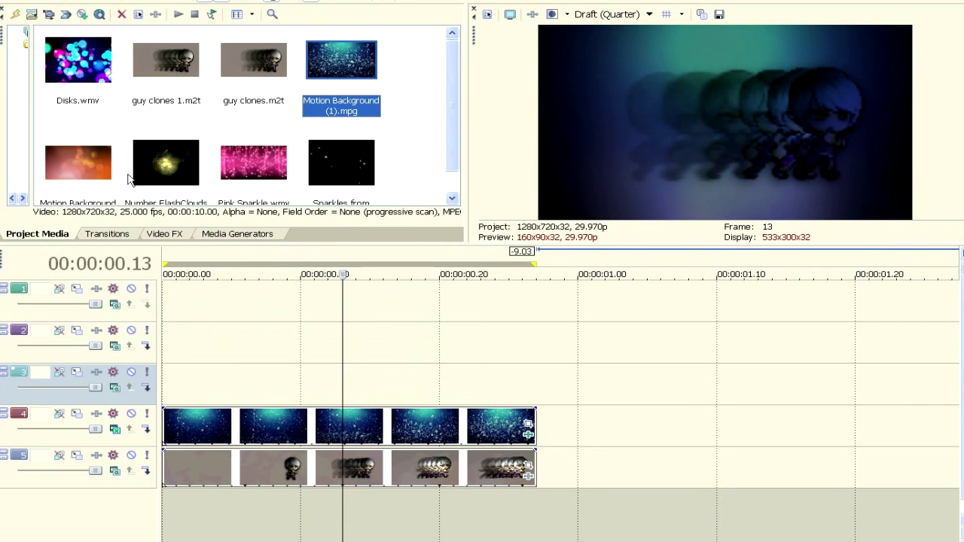
{"action": "scroll", "coordinate": [190, 150], "scroll_direction": "down", "scroll_amount": 1}
{"action": "left_click_drag", "start_coordinate": [84, 149], "coordinate": [533, 390]}
{"action": "scroll", "coordinate": [532, 390], "scroll_direction": "down", "scroll_amount": 10}
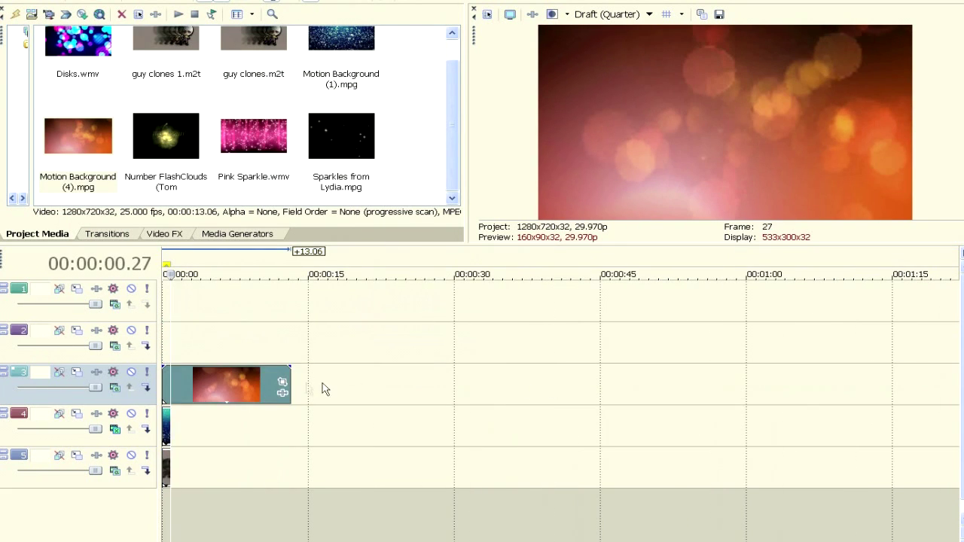
{"action": "left_click_drag", "start_coordinate": [169, 396], "coordinate": [171, 396]}
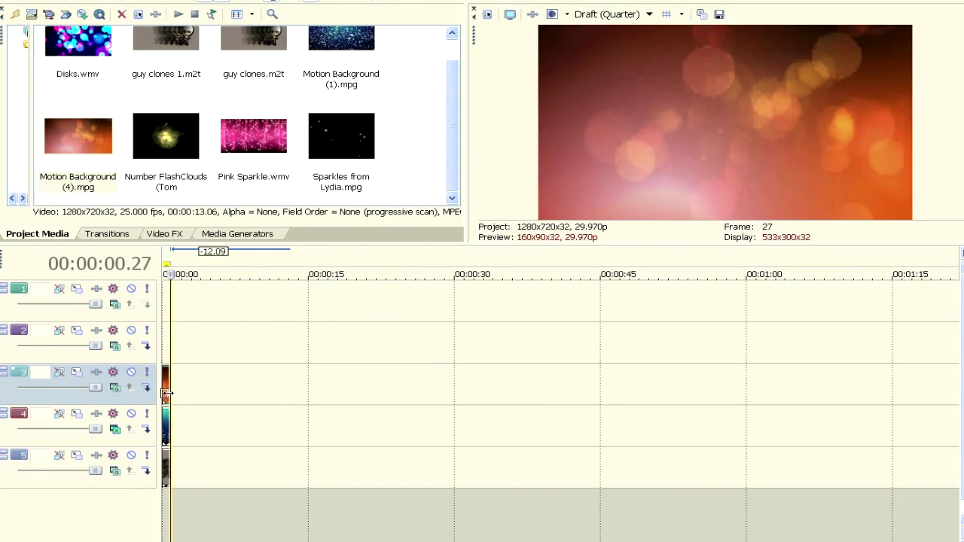
{"action": "scroll", "coordinate": [201, 390], "scroll_direction": "up", "scroll_amount": 10}
{"action": "left_click", "coordinate": [287, 335]}
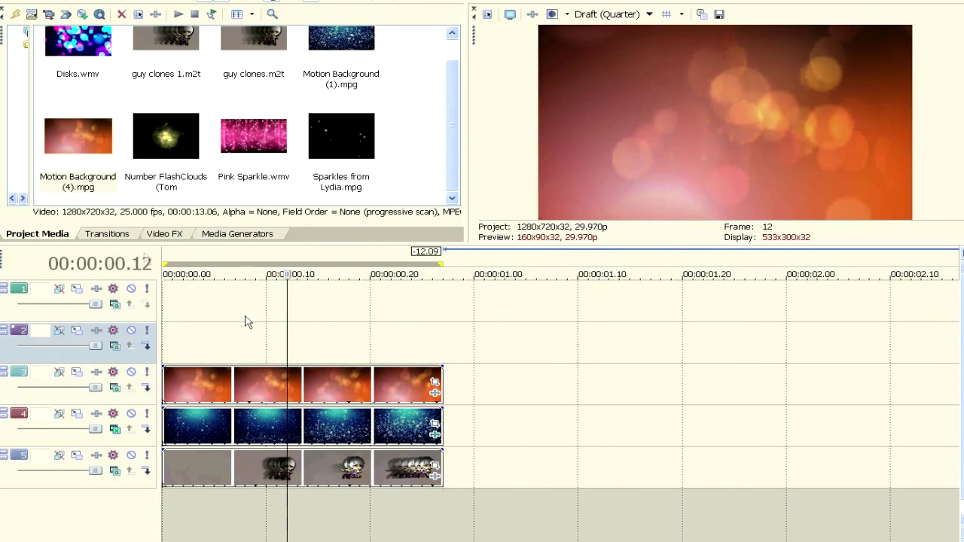
{"action": "left_click", "coordinate": [165, 233]}
Apply the Gaussian Blur Extreme Blur preset to the orange Motion Background (4) clip
{"action": "left_click_drag", "start_coordinate": [69, 56], "coordinate": [69, 106]}
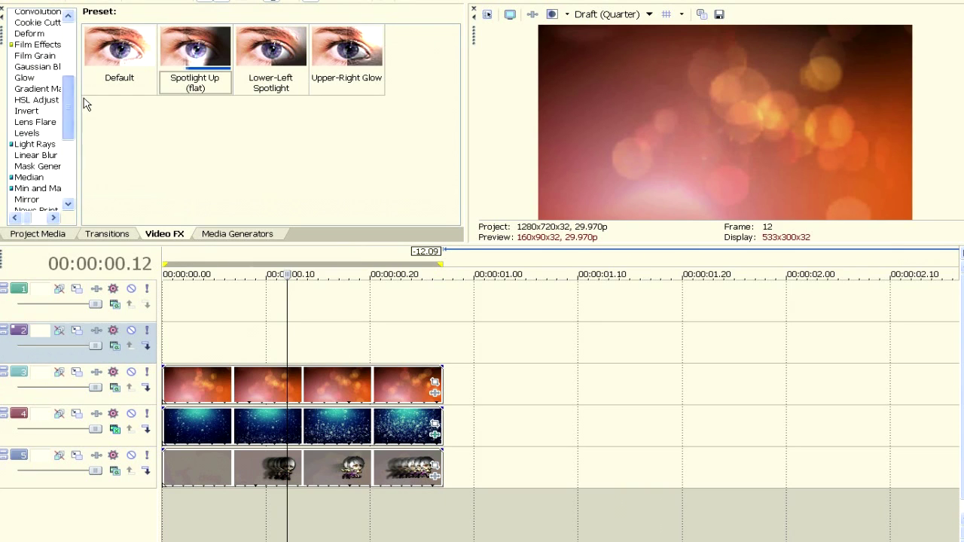
{"action": "left_click", "coordinate": [36, 67]}
{"action": "left_click_drag", "start_coordinate": [350, 53], "coordinate": [342, 385]}
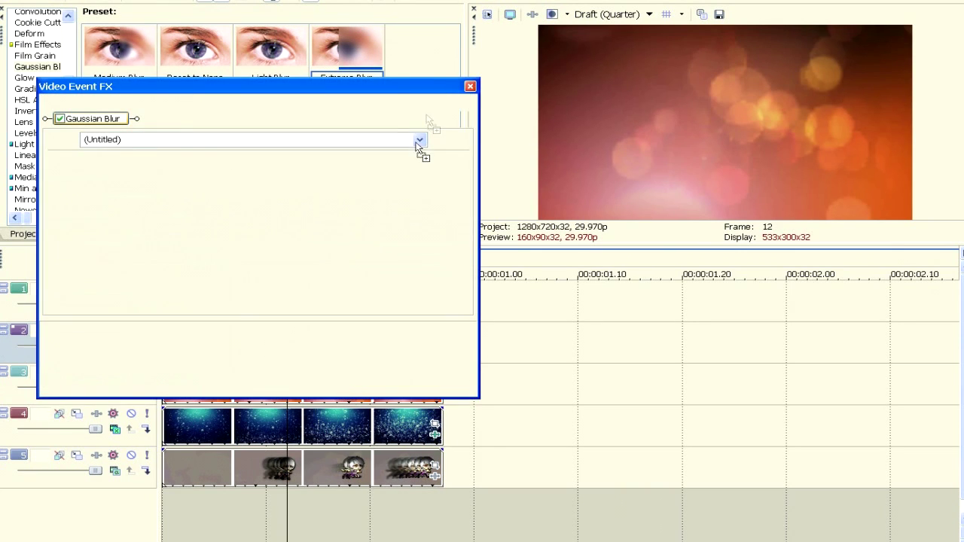
{"action": "left_click", "coordinate": [471, 87]}
Set track 3's compositing mode to Overlay
{"action": "left_click", "coordinate": [112, 394]}
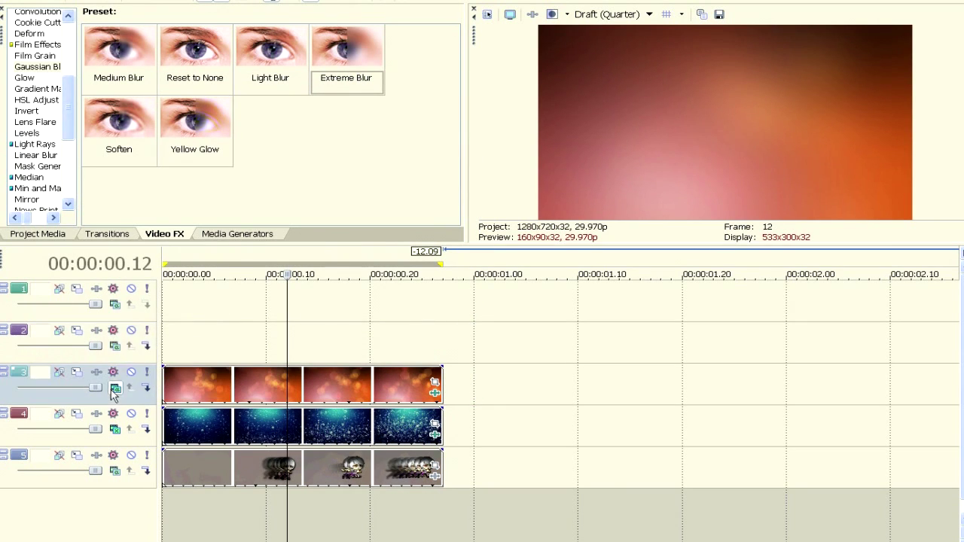
{"action": "left_click", "coordinate": [115, 388]}
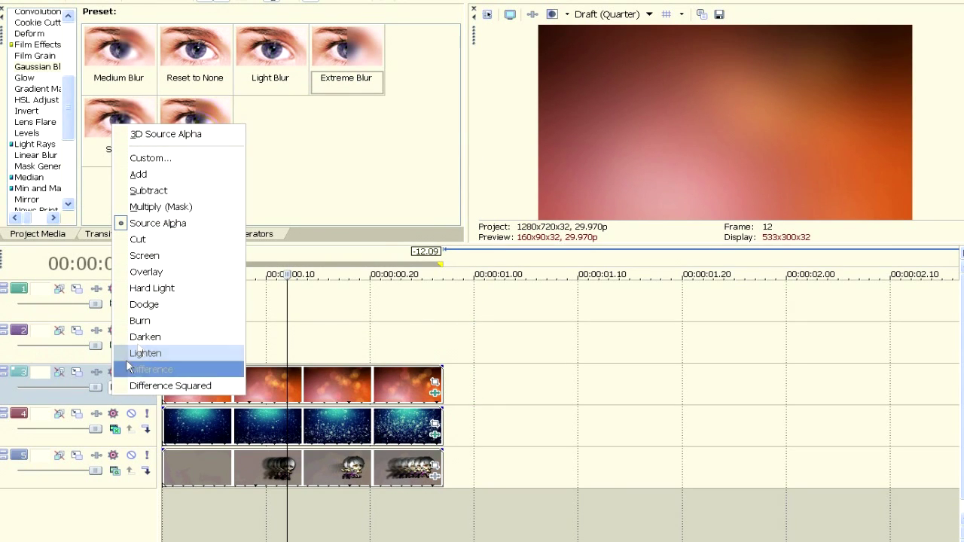
{"action": "left_click", "coordinate": [190, 273]}
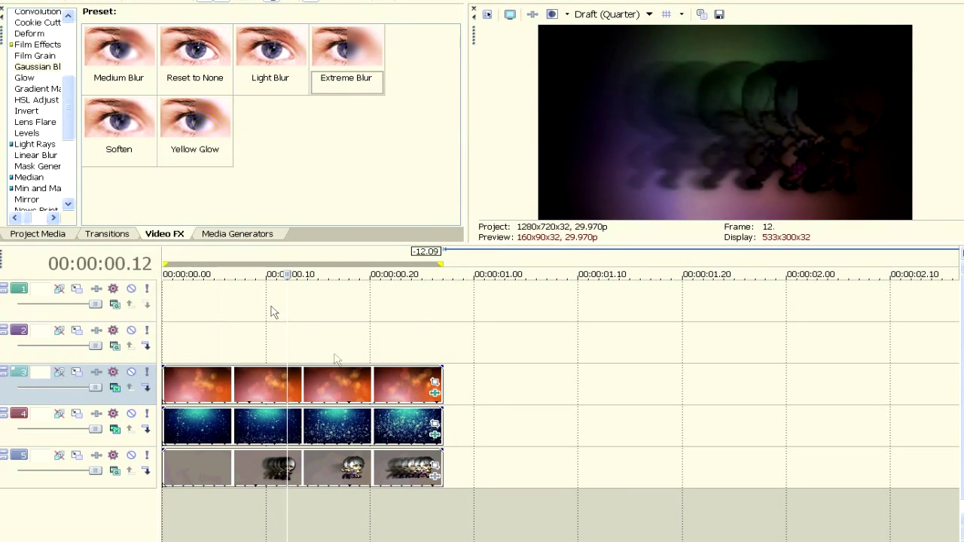
Check the blend at frame 10 by toggling the orange layer off and back on
{"action": "left_click", "coordinate": [379, 355]}
{"action": "key", "text": "Right"}
{"action": "key", "text": "Right"}
{"action": "key", "text": "Right"}
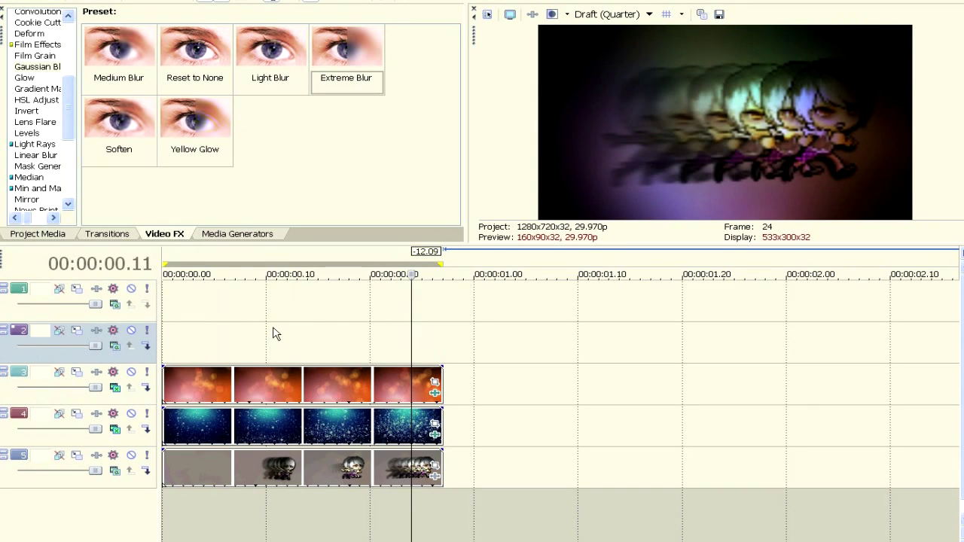
{"action": "left_click", "coordinate": [275, 334]}
{"action": "left_click", "coordinate": [243, 339]}
{"action": "left_click", "coordinate": [266, 339]}
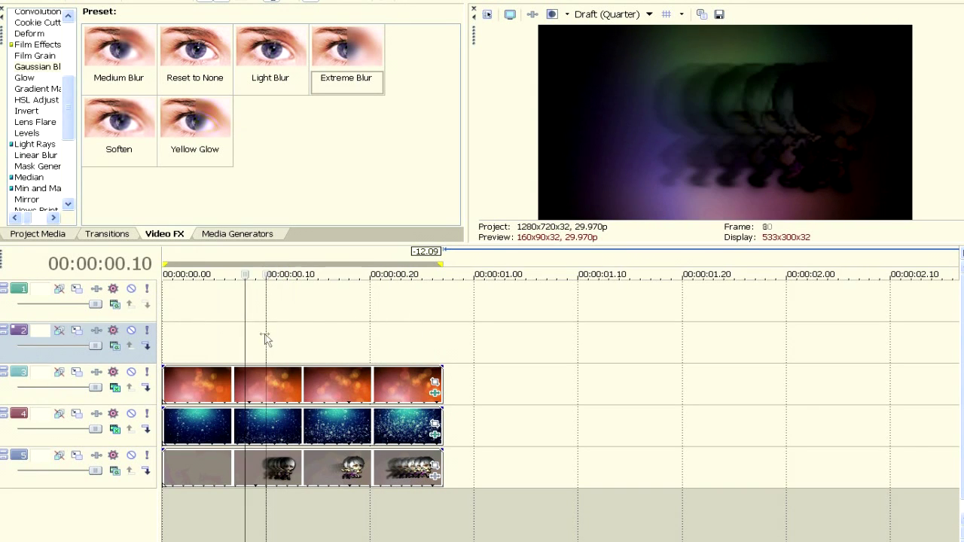
{"action": "left_click", "coordinate": [131, 374]}
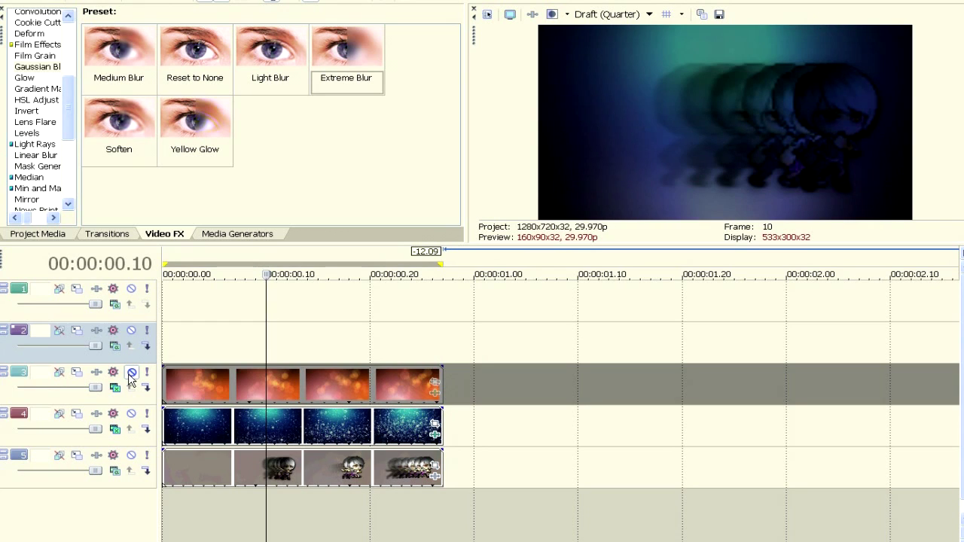
{"action": "left_click", "coordinate": [131, 374]}
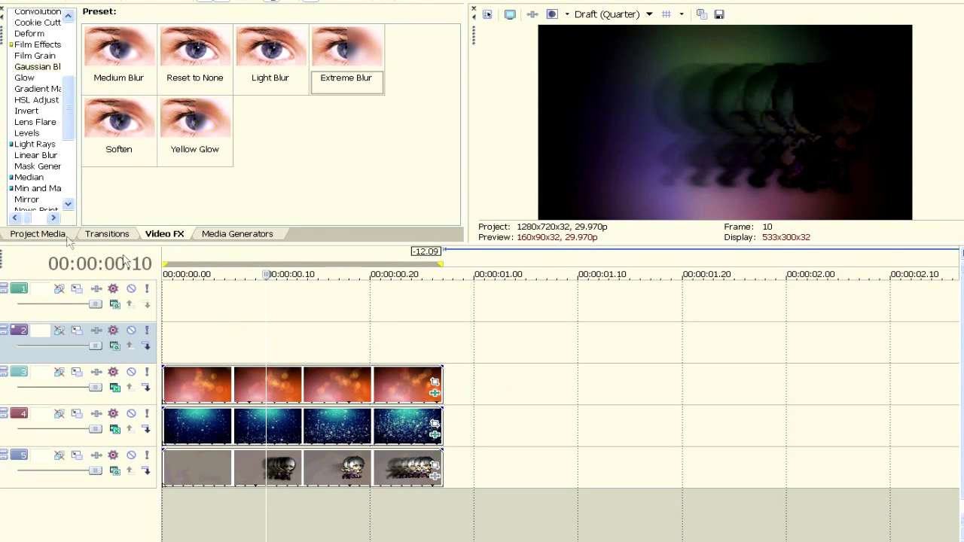
{"action": "left_click", "coordinate": [34, 234]}
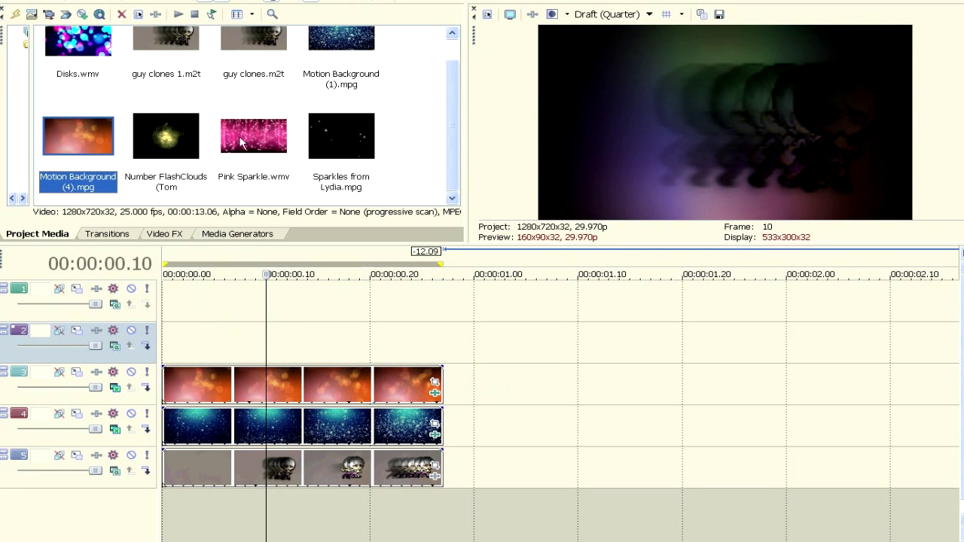
Add Pink Sparkle.wmv to track 2 and delete its audio track
{"action": "left_click_drag", "start_coordinate": [241, 143], "coordinate": [161, 347]}
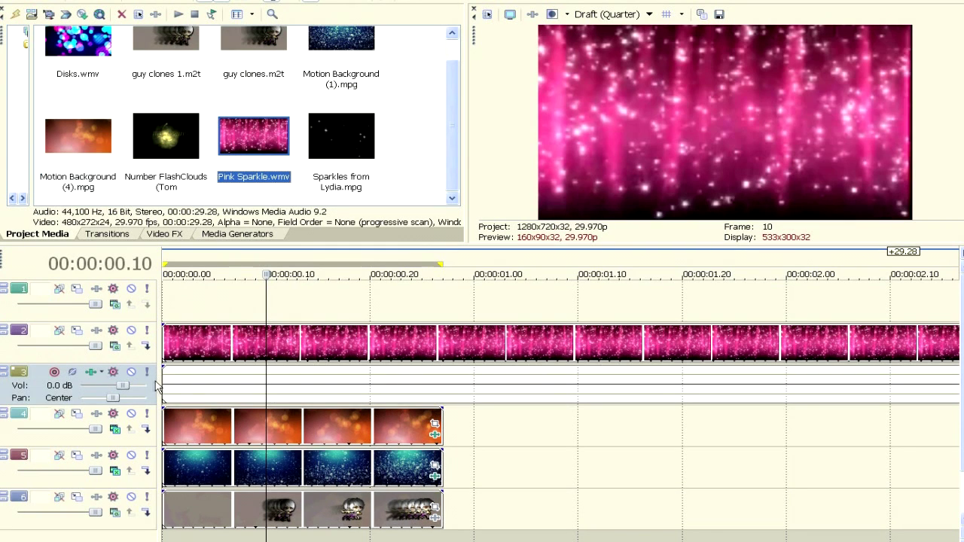
{"action": "right_click", "coordinate": [156, 386]}
{"action": "left_click", "coordinate": [181, 447]}
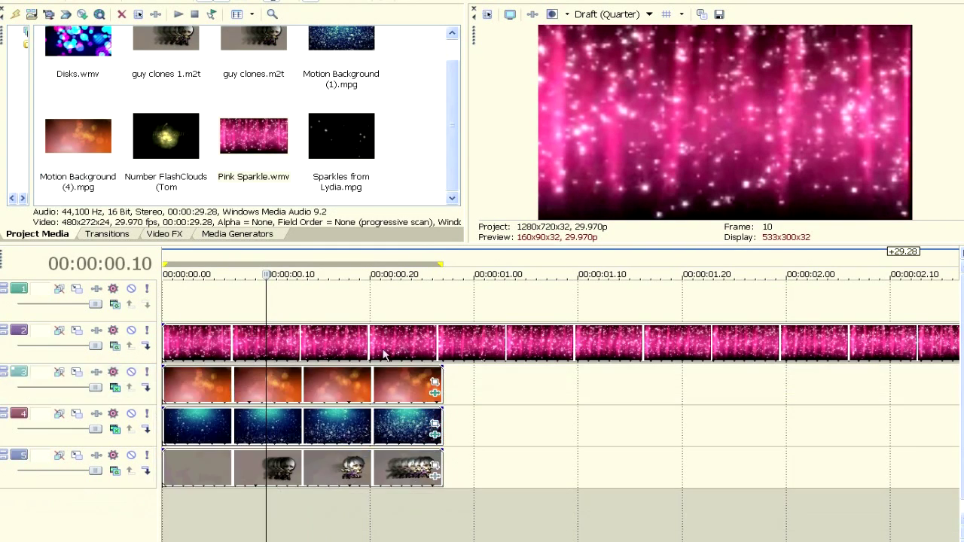
Trim the Pink Sparkle clip to match the layers below and drop the Extreme Blur preset on it
{"action": "key", "text": "space"}
{"action": "scroll", "coordinate": [442, 319], "scroll_direction": "down", "scroll_amount": 10}
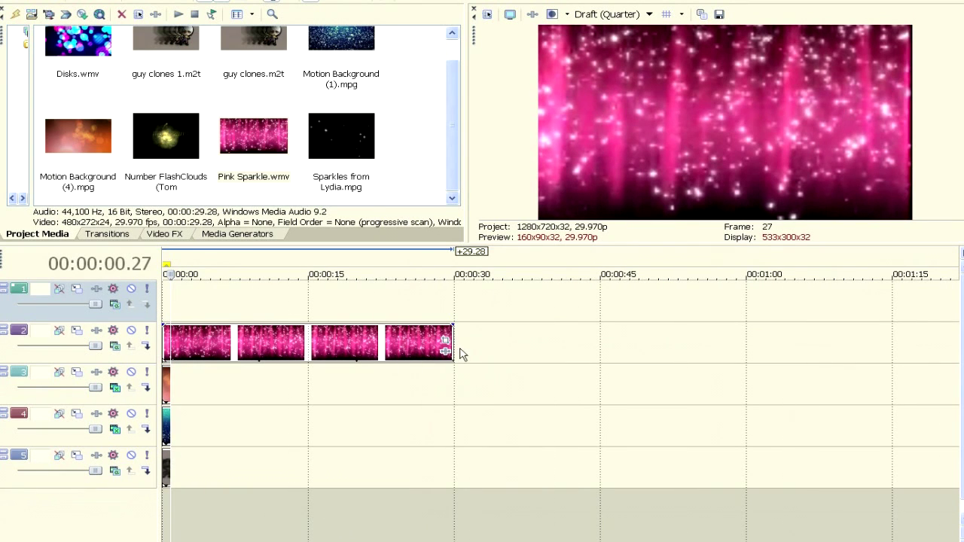
{"action": "left_click_drag", "start_coordinate": [446, 348], "coordinate": [167, 348]}
{"action": "scroll", "coordinate": [218, 345], "scroll_direction": "up", "scroll_amount": 8}
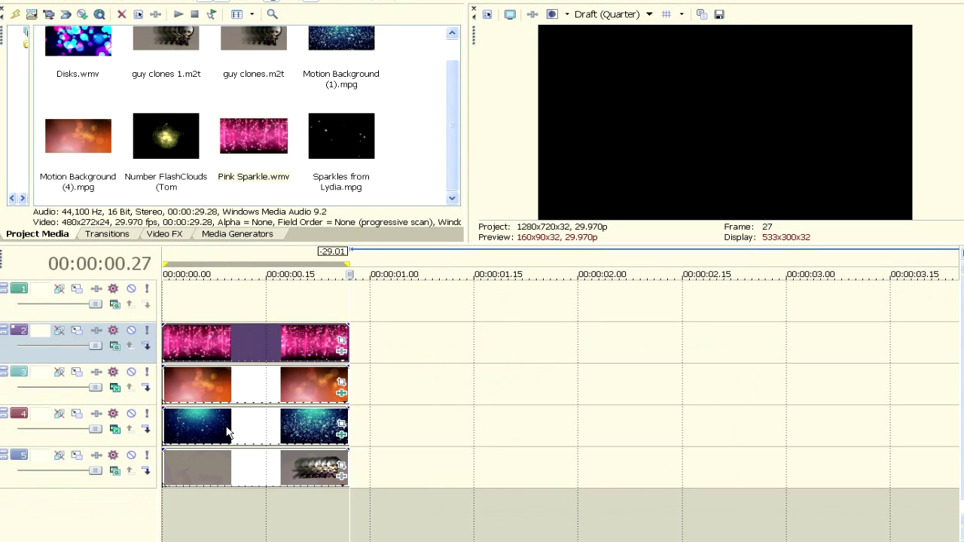
{"action": "left_click", "coordinate": [256, 305]}
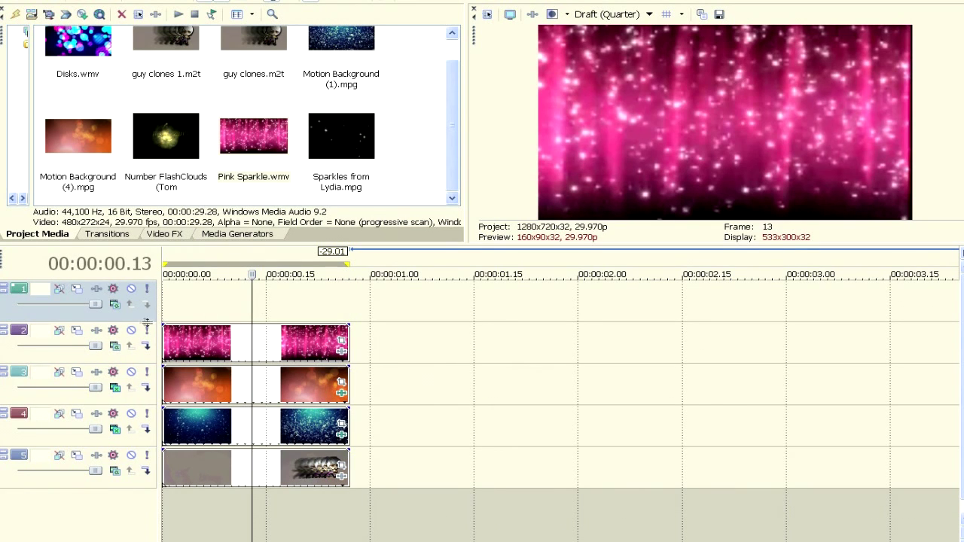
{"action": "left_click", "coordinate": [167, 235]}
{"action": "left_click_drag", "start_coordinate": [335, 60], "coordinate": [293, 343]}
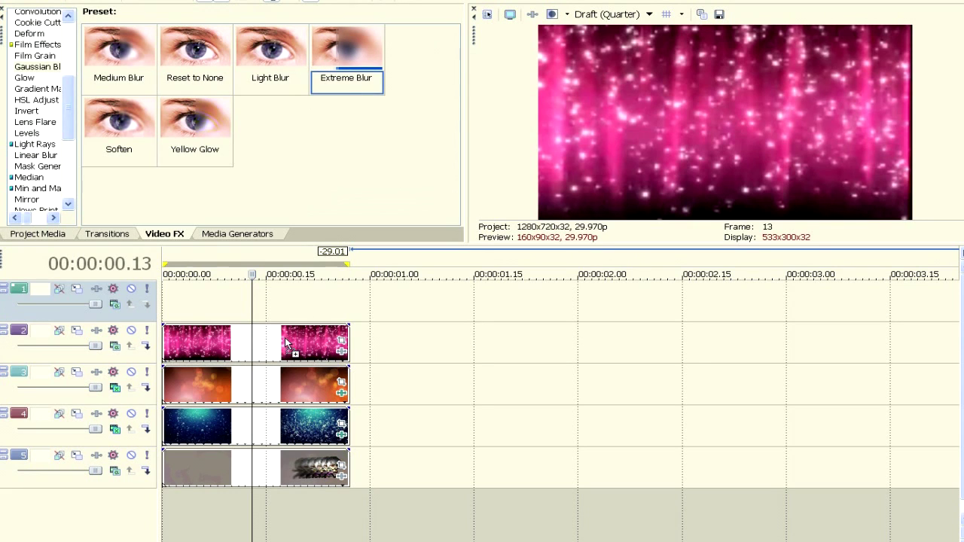
Set the blurred Pink Sparkle track 2 to Overlay compositing mode
{"action": "left_click", "coordinate": [471, 88]}
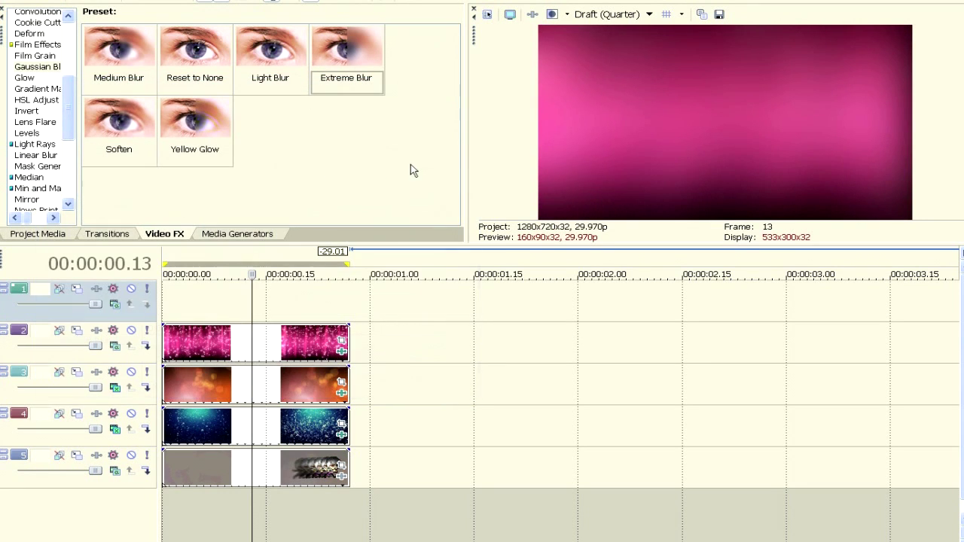
{"action": "left_click", "coordinate": [115, 347]}
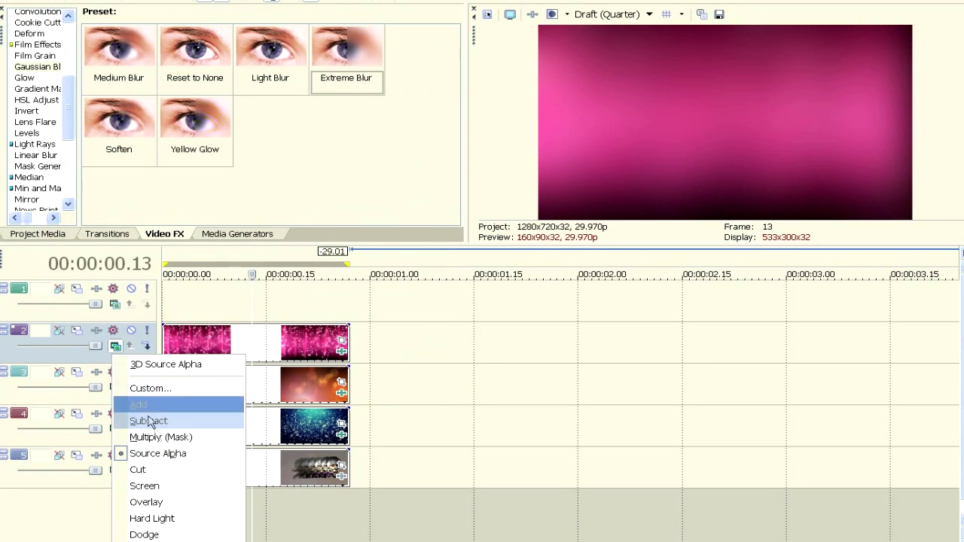
{"action": "left_click", "coordinate": [171, 502]}
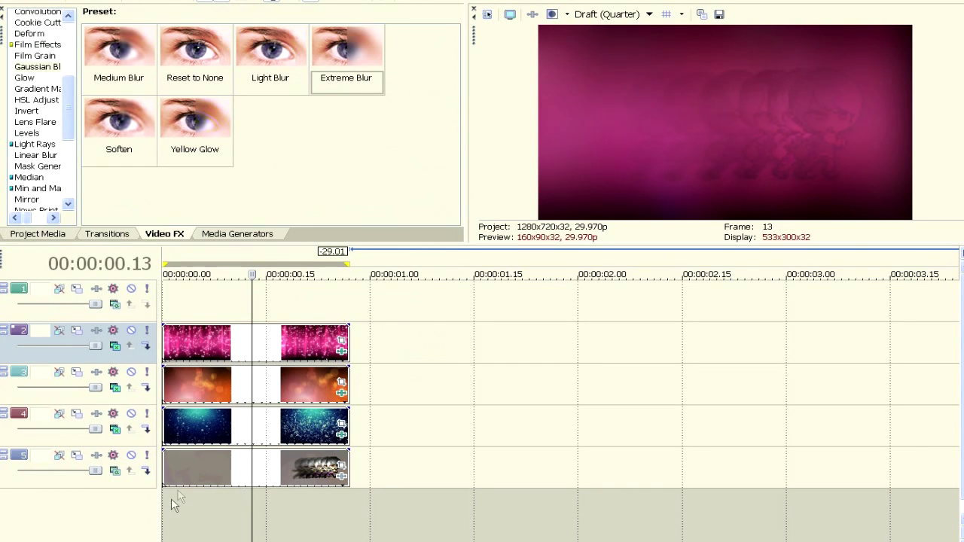
{"action": "left_click", "coordinate": [224, 311]}
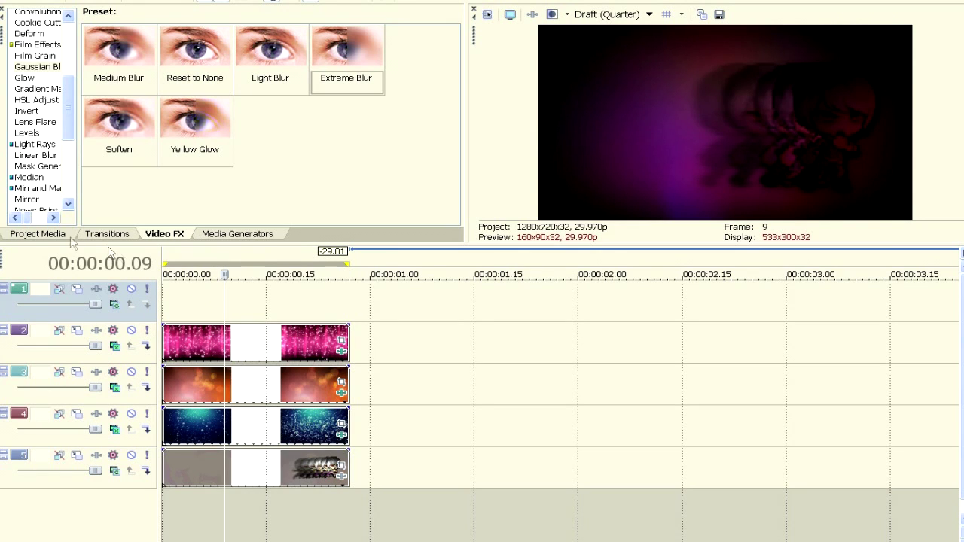
{"action": "left_click", "coordinate": [37, 234]}
Add the Number FlashClouds clip to track 1, trimmed to end with the other layers
{"action": "left_click_drag", "start_coordinate": [160, 143], "coordinate": [167, 301]}
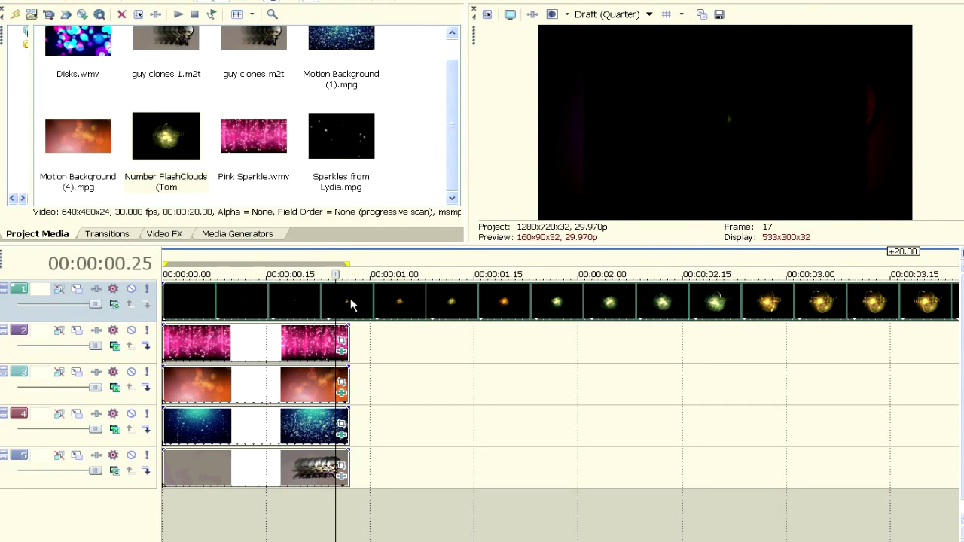
{"action": "scroll", "coordinate": [175, 315], "scroll_direction": "down", "scroll_amount": 5}
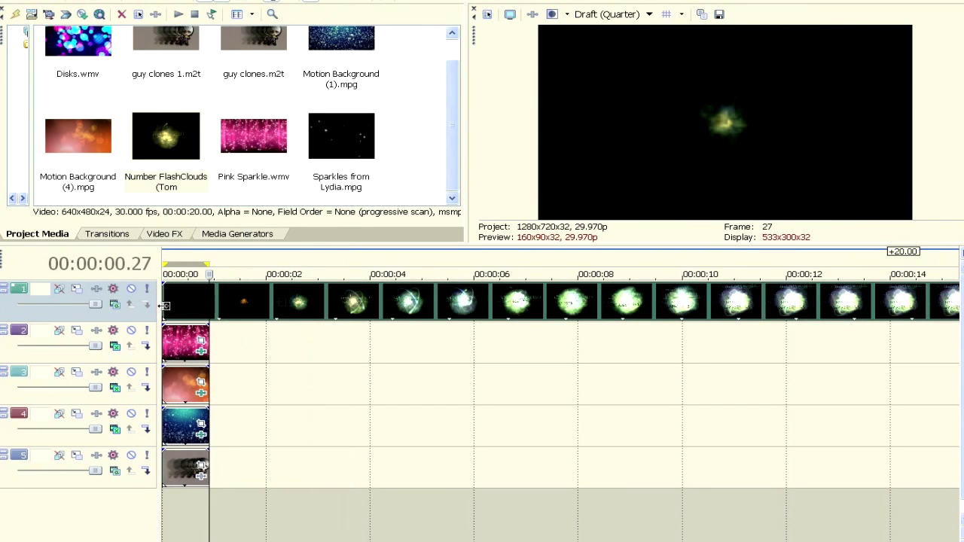
{"action": "mouse_move", "coordinate": [175, 315]}
{"action": "left_mouse_down"}
{"action": "mouse_move", "coordinate": [348, 292]}
{"action": "mouse_move", "coordinate": [176, 296]}
{"action": "left_mouse_up"}
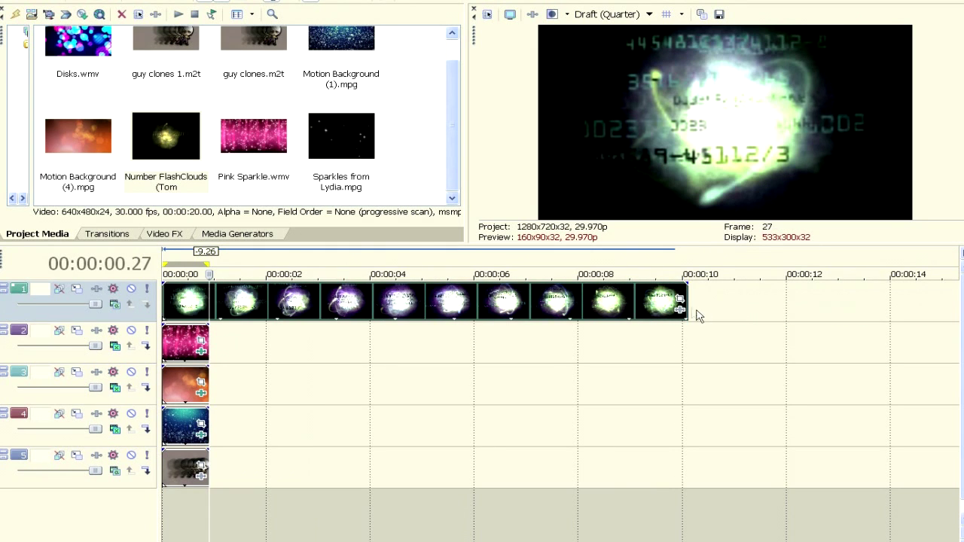
{"action": "left_click_drag", "start_coordinate": [685, 301], "coordinate": [203, 302]}
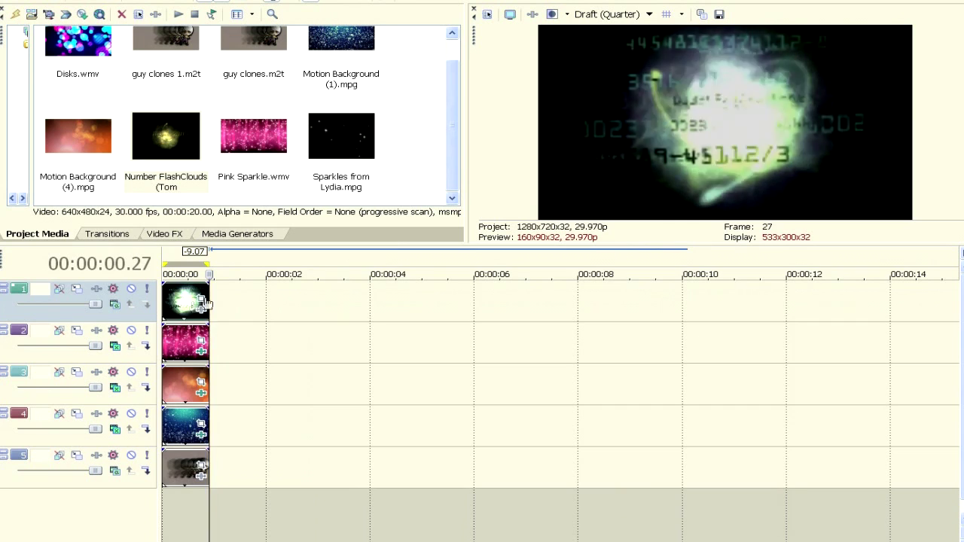
{"action": "scroll", "coordinate": [204, 301], "scroll_direction": "up", "scroll_amount": 6}
Apply the Gaussian Blur Extreme Blur preset (0.188) to the FlashClouds clip
{"action": "left_click", "coordinate": [320, 309]}
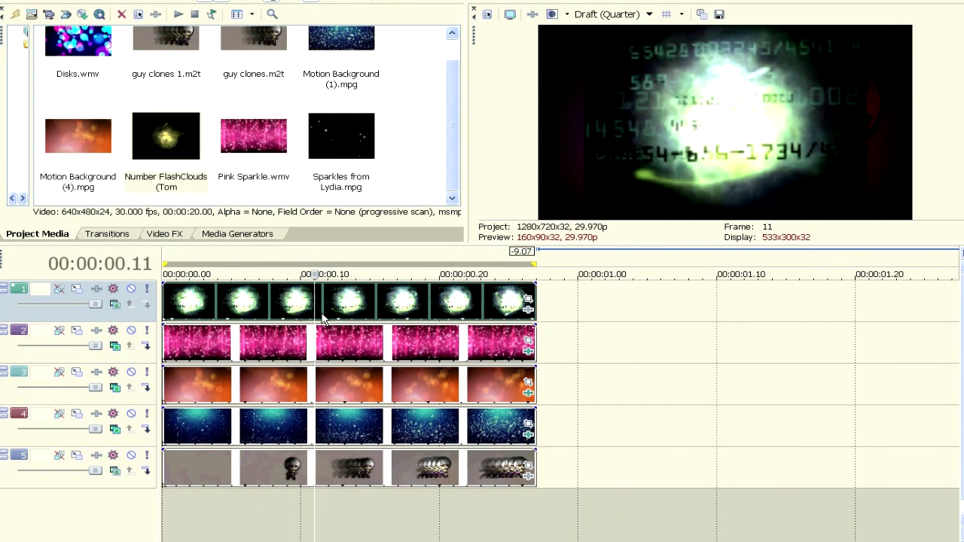
{"action": "left_click", "coordinate": [164, 234]}
{"action": "left_click_drag", "start_coordinate": [355, 60], "coordinate": [355, 312]}
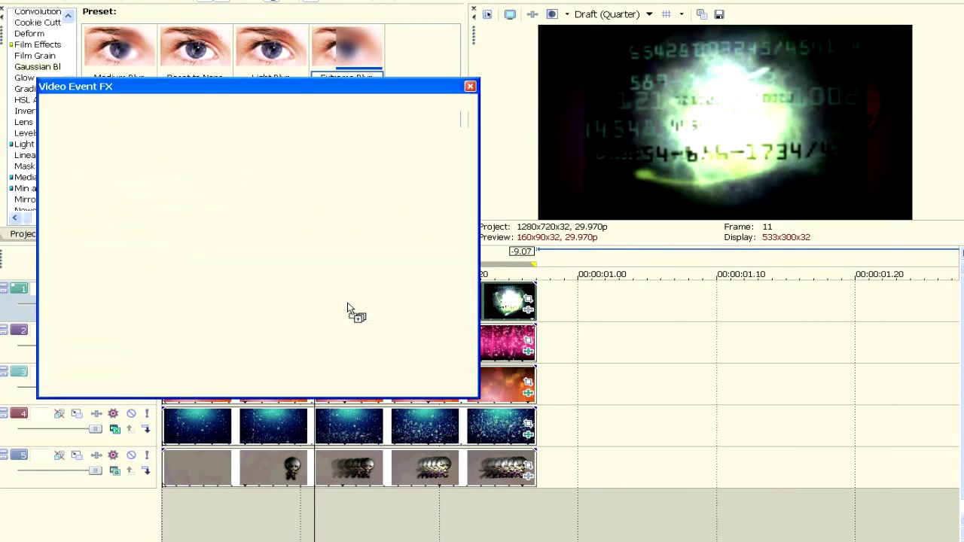
Set the Number FlashClouds track's compositing mode to Screen
{"action": "left_click", "coordinate": [470, 86]}
{"action": "left_click", "coordinate": [114, 304]}
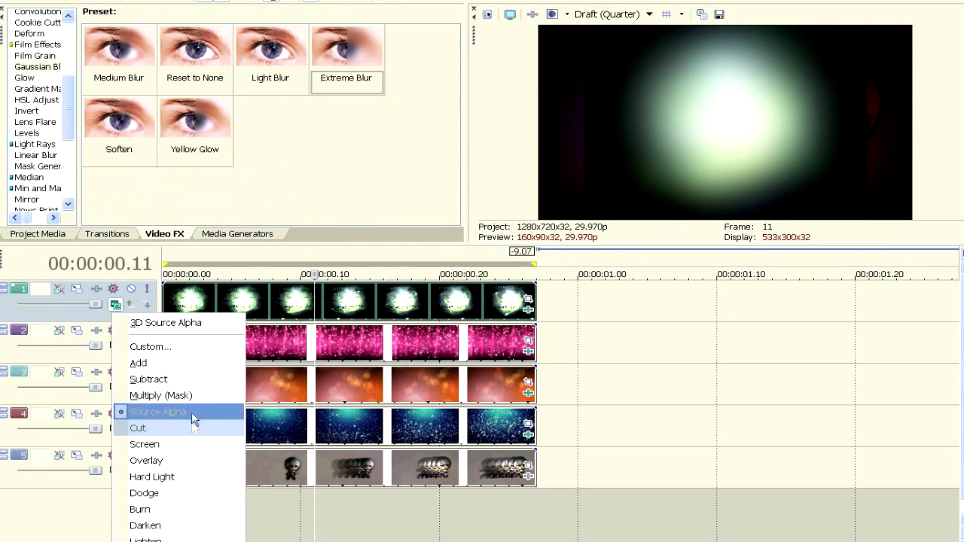
{"action": "left_click", "coordinate": [192, 446]}
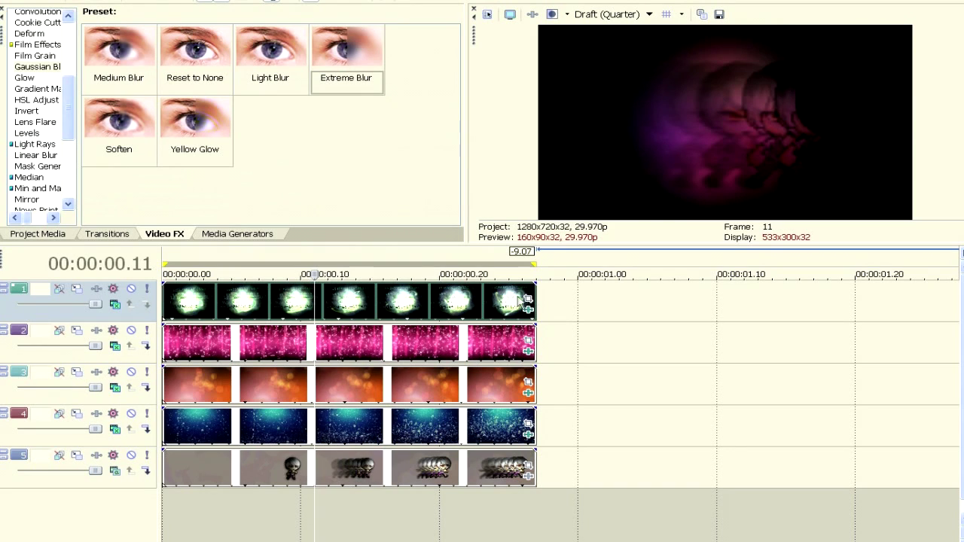
In Event Pan/Crop, switch the first Yes property to No and shrink the crop to about 335×251
{"action": "left_click", "coordinate": [529, 301]}
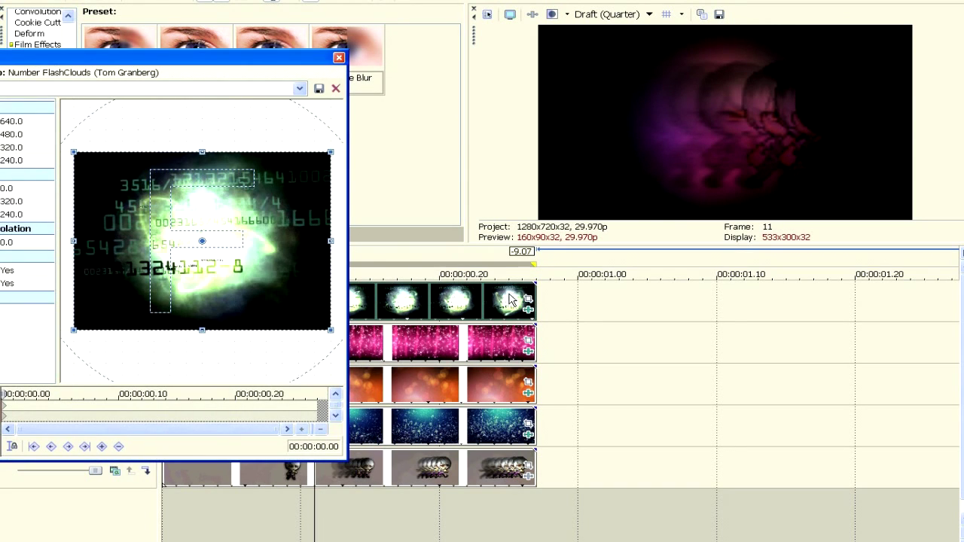
{"action": "left_click", "coordinate": [29, 273]}
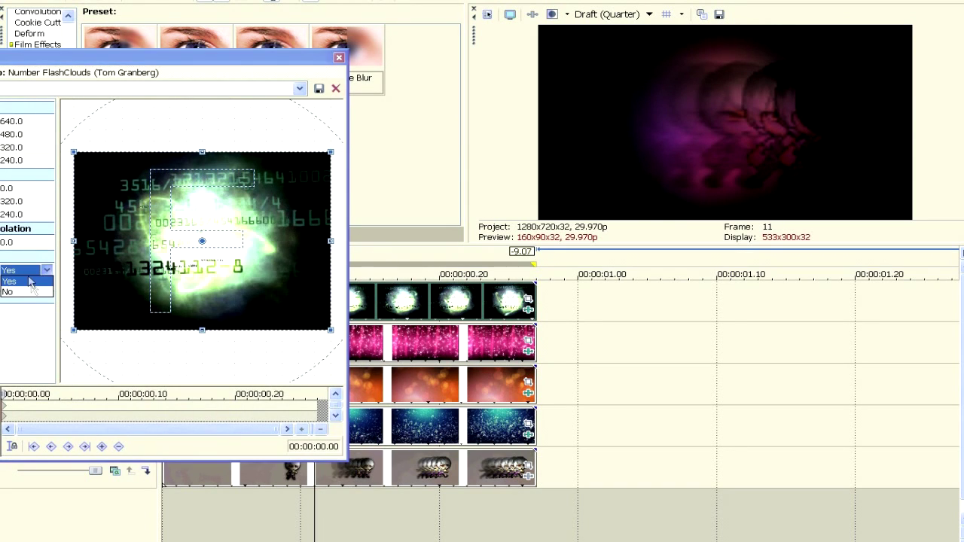
{"action": "left_click", "coordinate": [22, 293]}
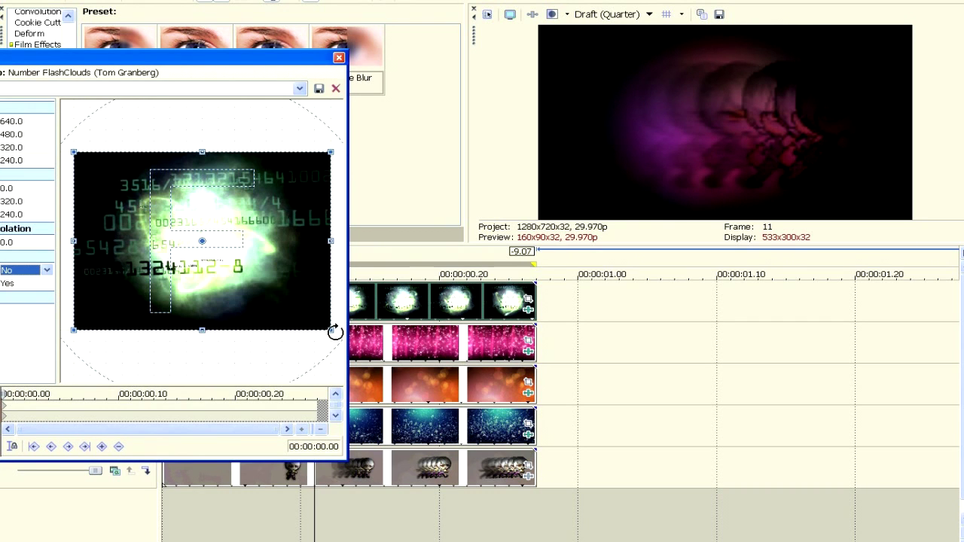
{"action": "left_click_drag", "start_coordinate": [335, 331], "coordinate": [267, 288]}
{"action": "left_click", "coordinate": [339, 58]}
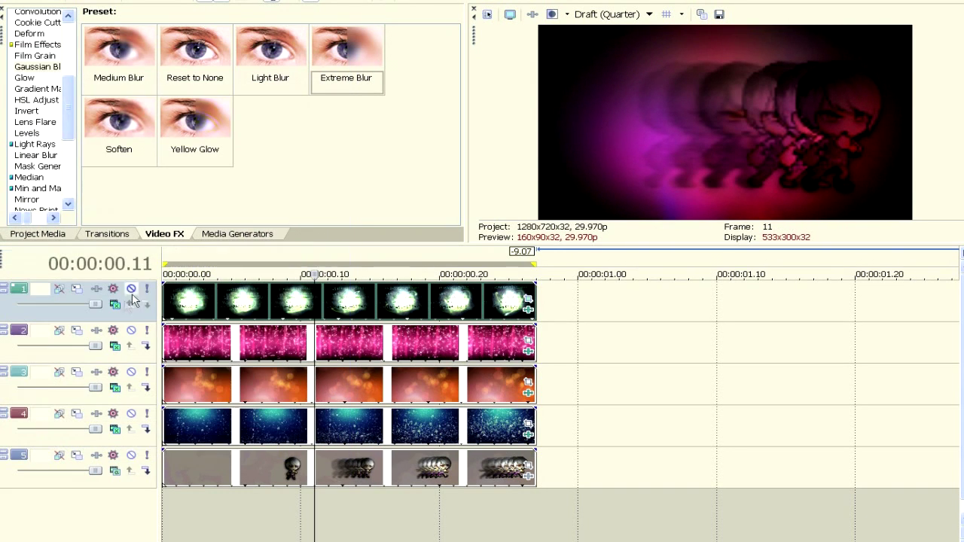
Insert a new top video track and place Sparkles from Lydia.mpg from Project Media on it
{"action": "right_click", "coordinate": [115, 320]}
{"action": "left_click", "coordinate": [151, 346]}
{"action": "left_click", "coordinate": [61, 236]}
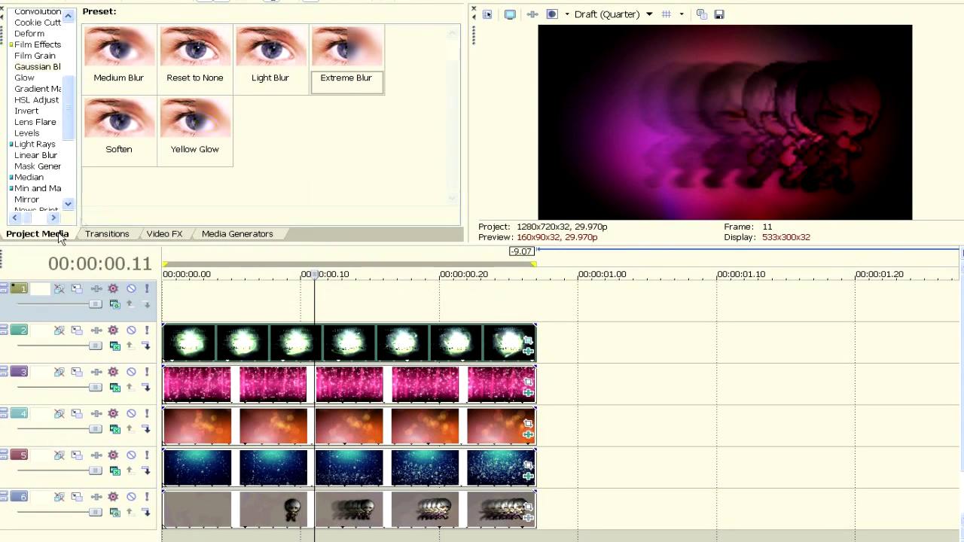
{"action": "left_click_drag", "start_coordinate": [365, 133], "coordinate": [324, 294]}
Blend the sparkles track in Add mode and trim its clip to end with the layers below
{"action": "left_click", "coordinate": [114, 306]}
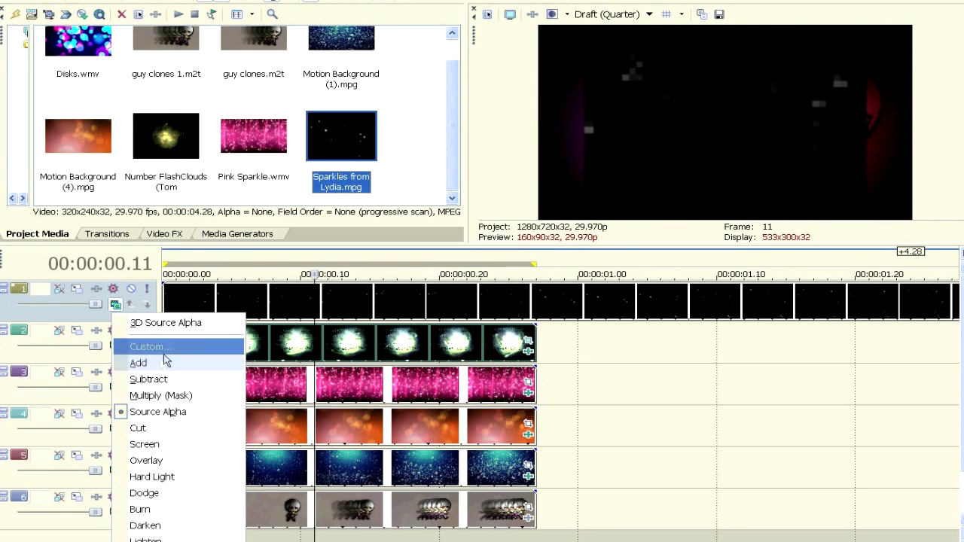
{"action": "left_click", "coordinate": [199, 360]}
{"action": "left_click", "coordinate": [406, 298]}
{"action": "scroll", "coordinate": [432, 304], "scroll_direction": "down", "scroll_amount": 10}
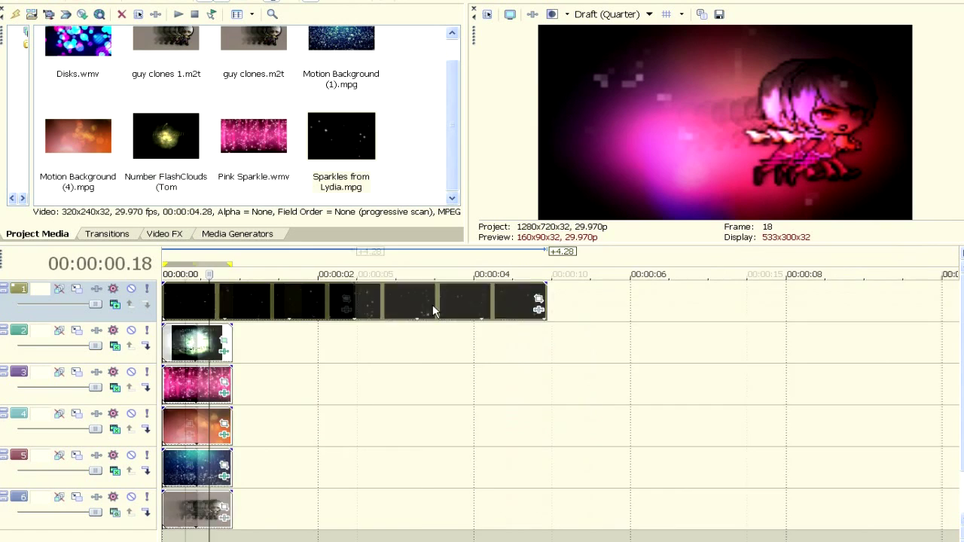
{"action": "left_click_drag", "start_coordinate": [285, 300], "coordinate": [186, 302]}
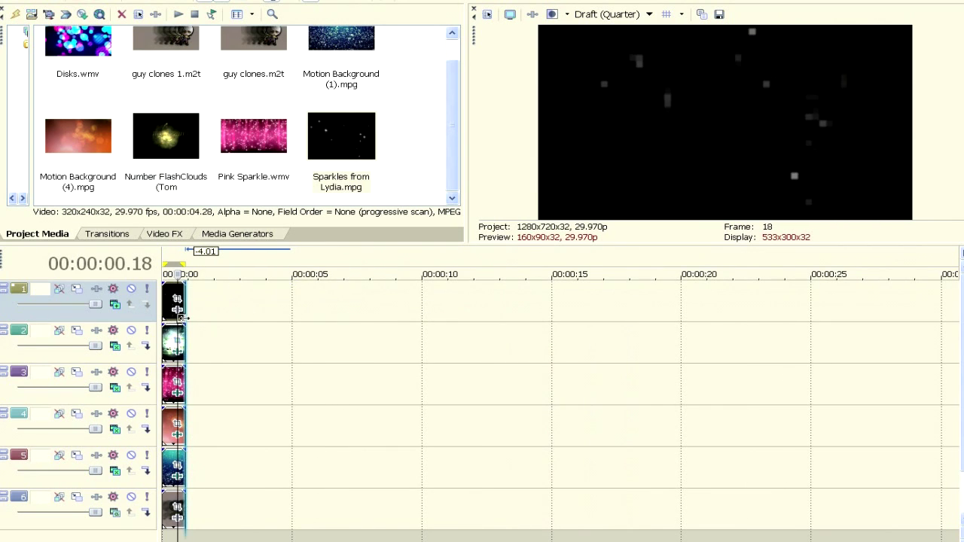
{"action": "scroll", "coordinate": [263, 336], "scroll_direction": "up", "scroll_amount": 10}
{"action": "left_click", "coordinate": [305, 299]}
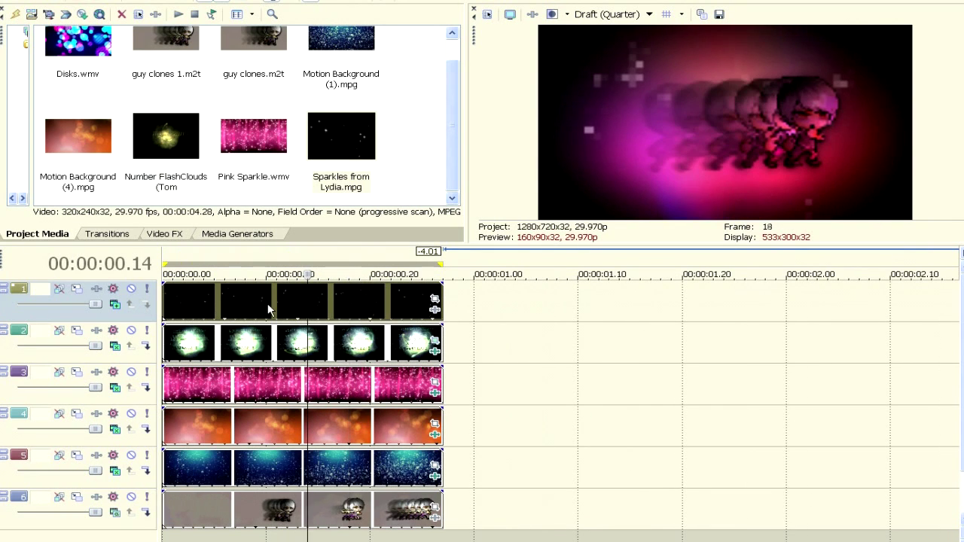
{"action": "left_click", "coordinate": [649, 13]}
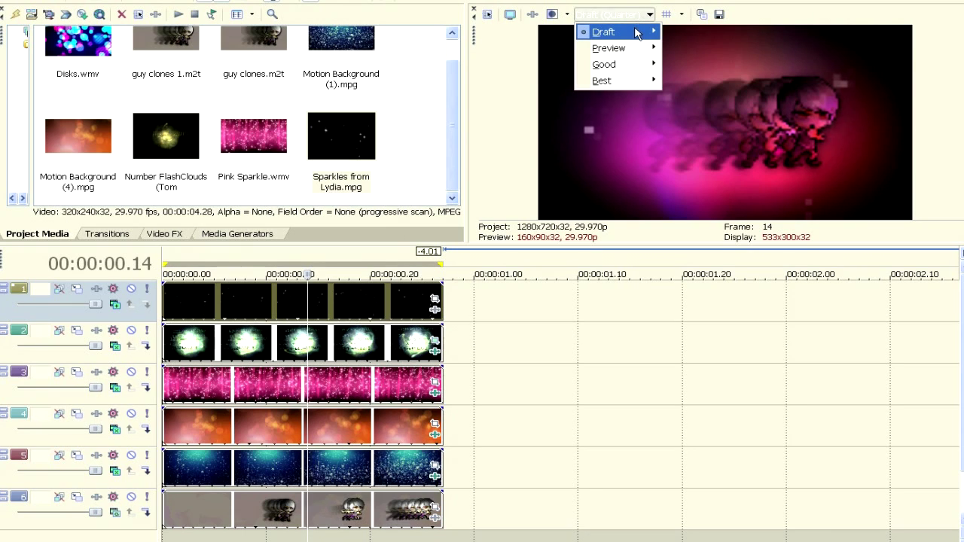
Set preview quality to Draft (Full), then change it to Draft (Half)
{"action": "mouse_move", "coordinate": [603, 30]}
{"action": "left_click", "coordinate": [710, 48]}
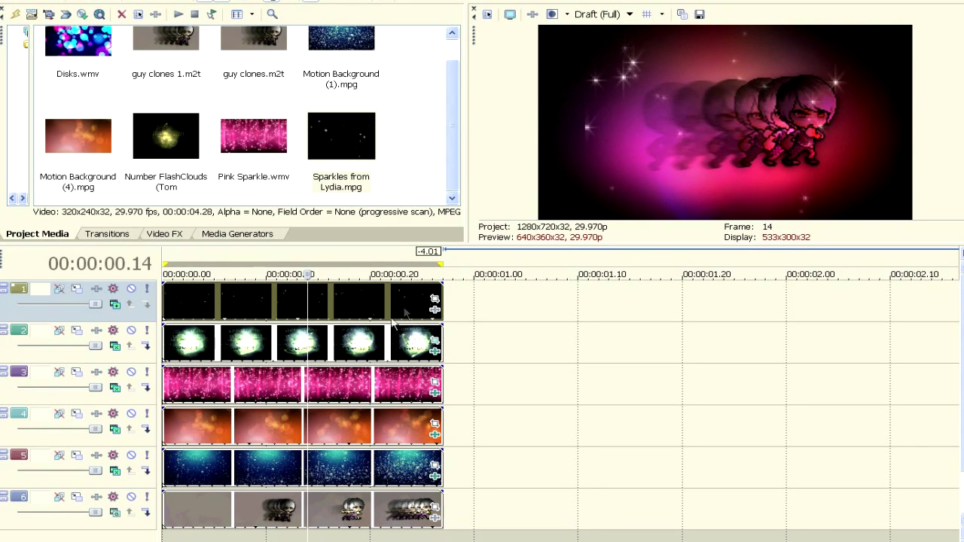
{"action": "left_click", "coordinate": [603, 14]}
{"action": "mouse_move", "coordinate": [612, 32]}
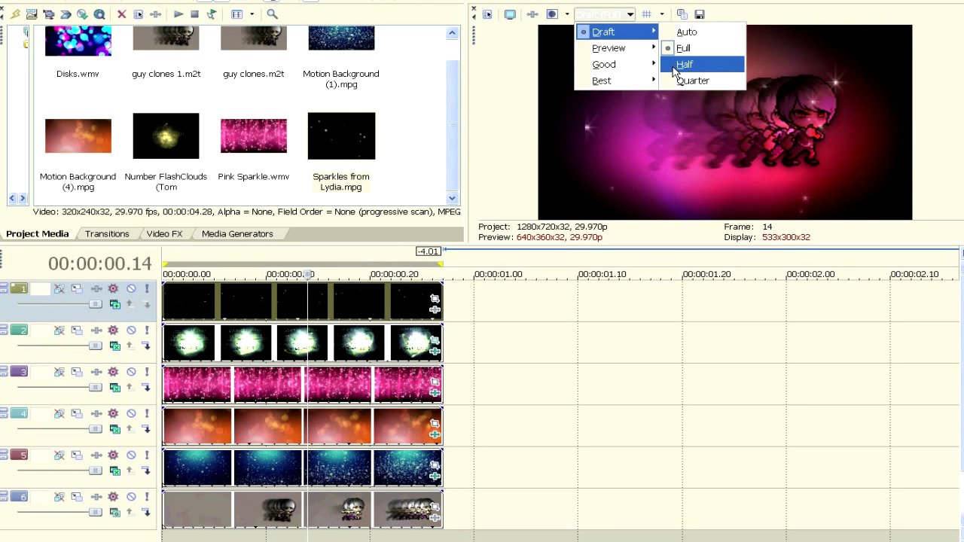
{"action": "left_click", "coordinate": [676, 65]}
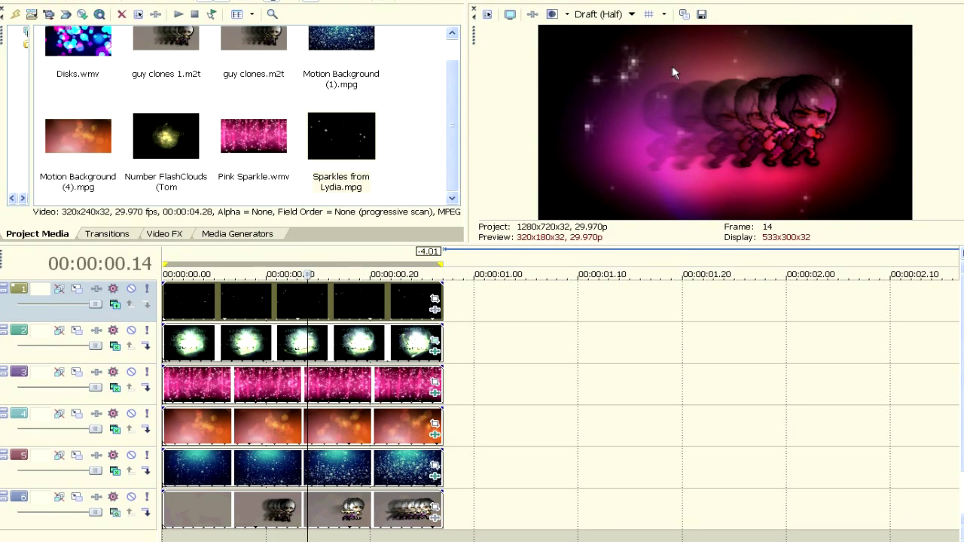
Reorder layers to bubbles on track 3, orange bokeh on 4, pink sparkle on 5, and mute orange bokeh
{"action": "left_click", "coordinate": [131, 416]}
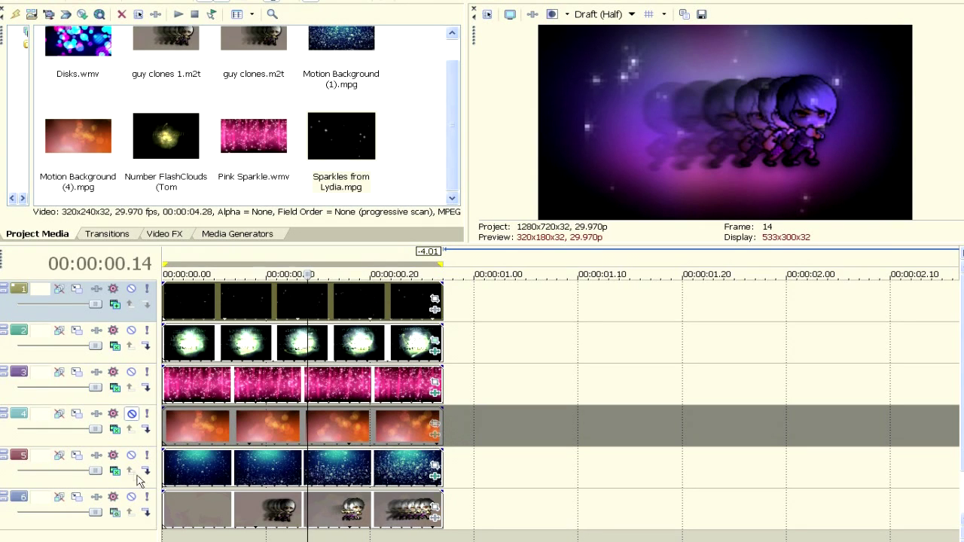
{"action": "left_click", "coordinate": [131, 414]}
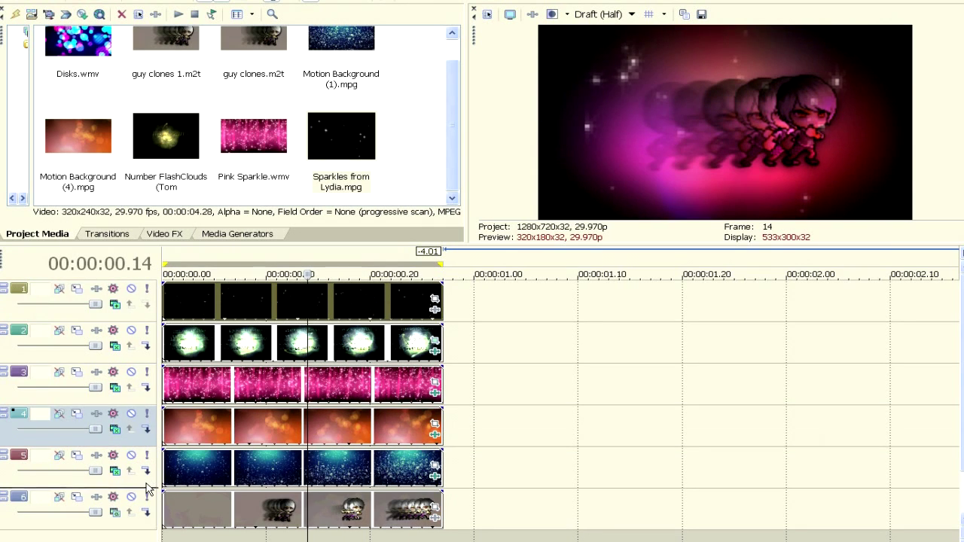
{"action": "left_click_drag", "start_coordinate": [147, 489], "coordinate": [147, 489]}
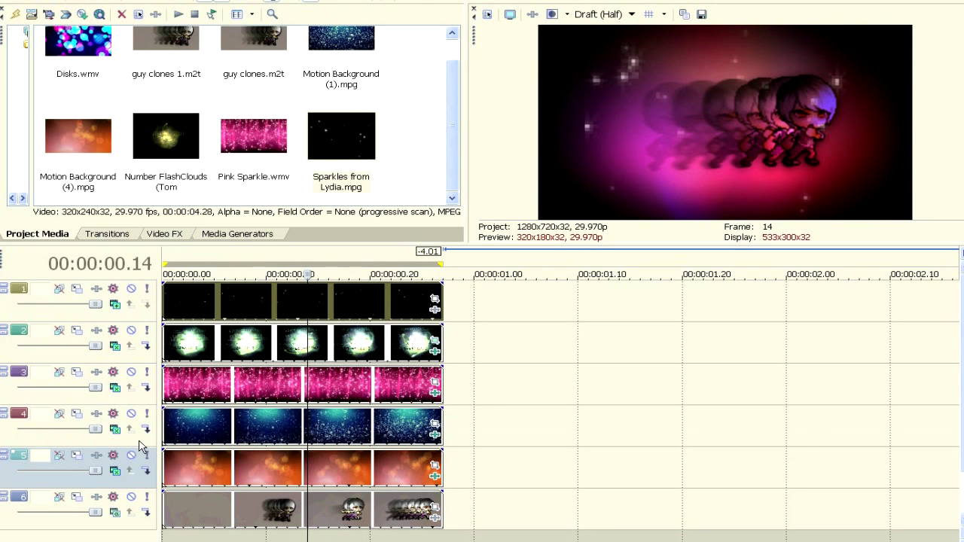
{"action": "left_click_drag", "start_coordinate": [140, 433], "coordinate": [148, 386]}
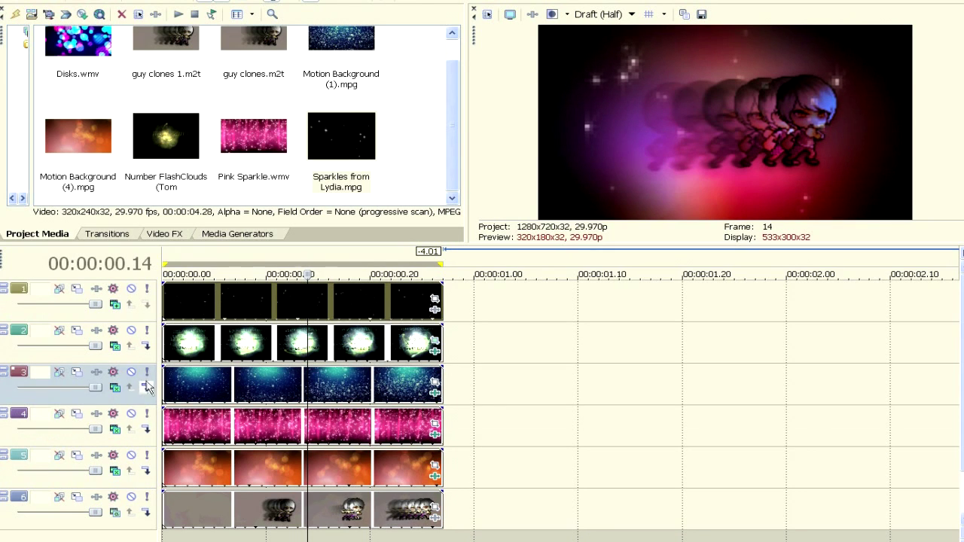
{"action": "left_click_drag", "start_coordinate": [130, 484], "coordinate": [143, 403]}
{"action": "left_click", "coordinate": [131, 416]}
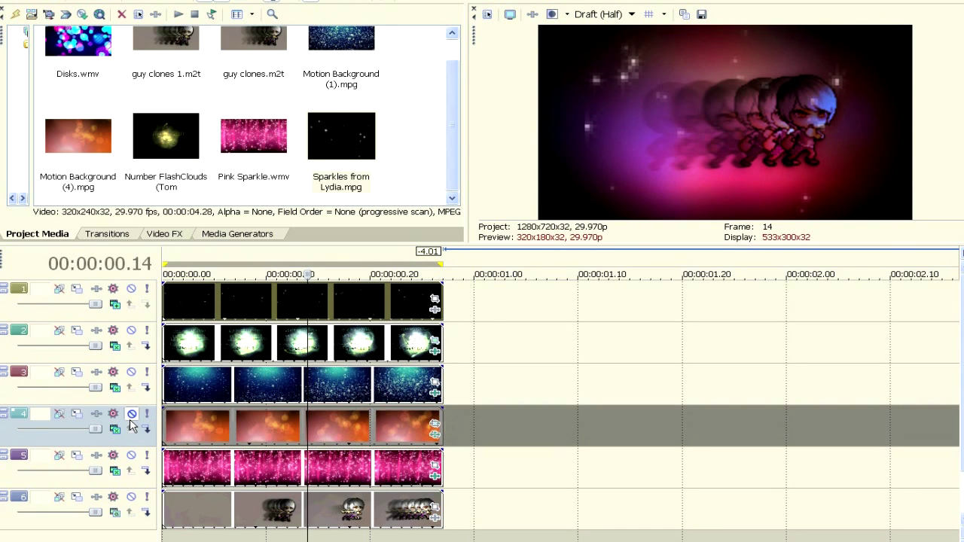
{"action": "left_click", "coordinate": [167, 234]}
Select the flash clouds track, step through frames 22–24, then return the playhead to the start
{"action": "left_click", "coordinate": [391, 340]}
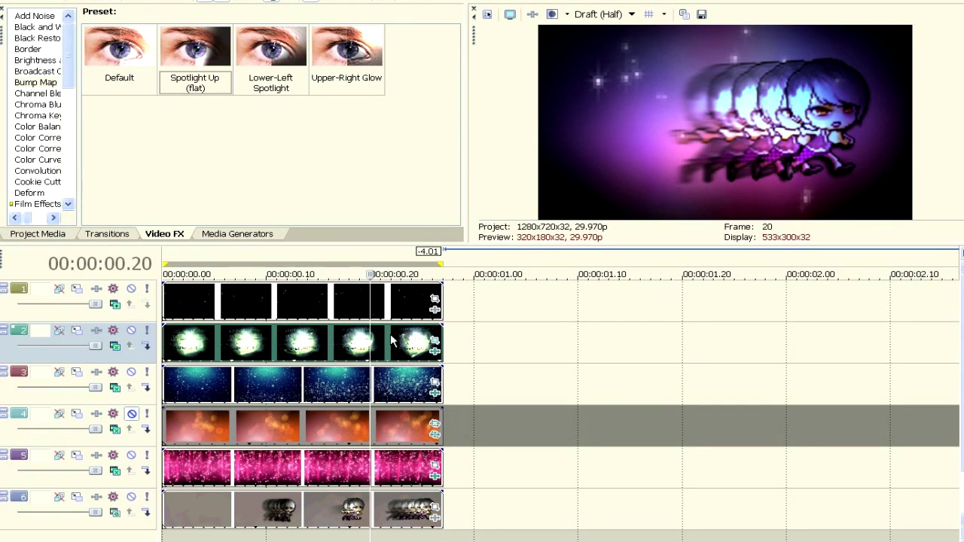
{"action": "left_click", "coordinate": [391, 340]}
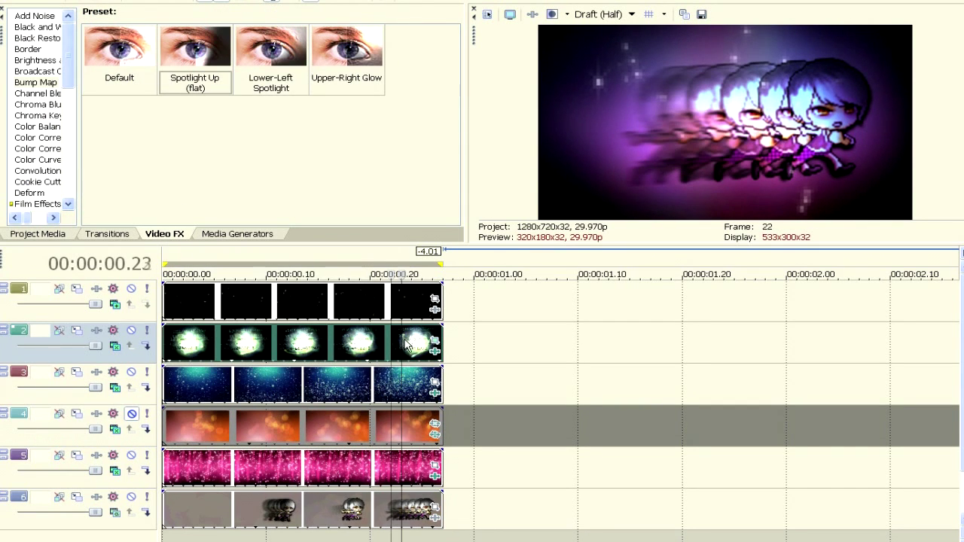
{"action": "left_click", "coordinate": [406, 345]}
{"action": "left_click", "coordinate": [413, 345]}
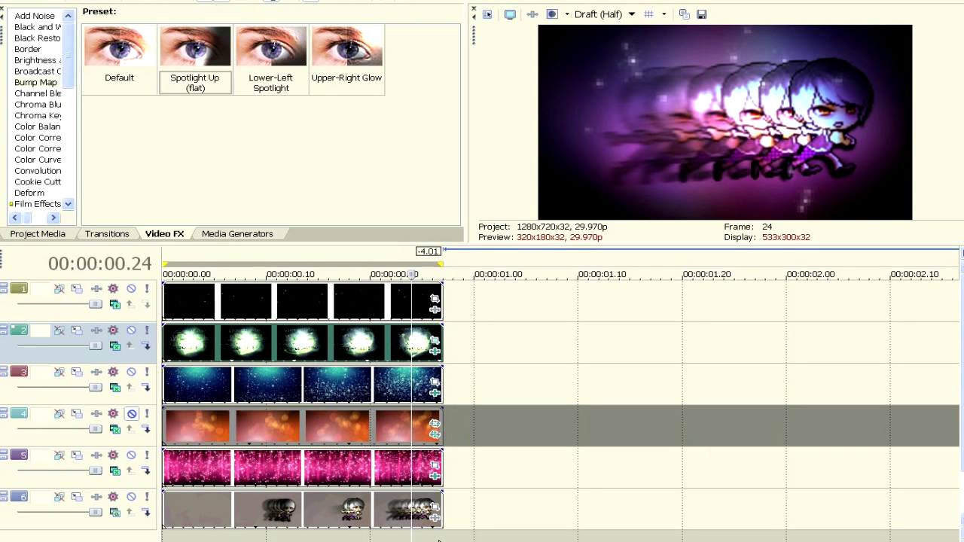
{"action": "key", "text": "j"}
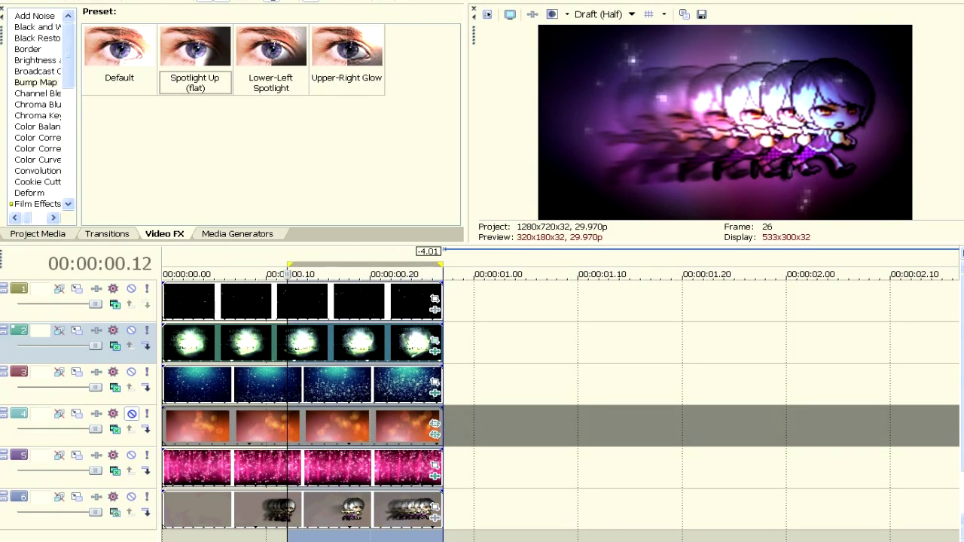
Set preview quality to Draft (Quarter) and play the composite from the start
{"action": "left_click", "coordinate": [612, 21]}
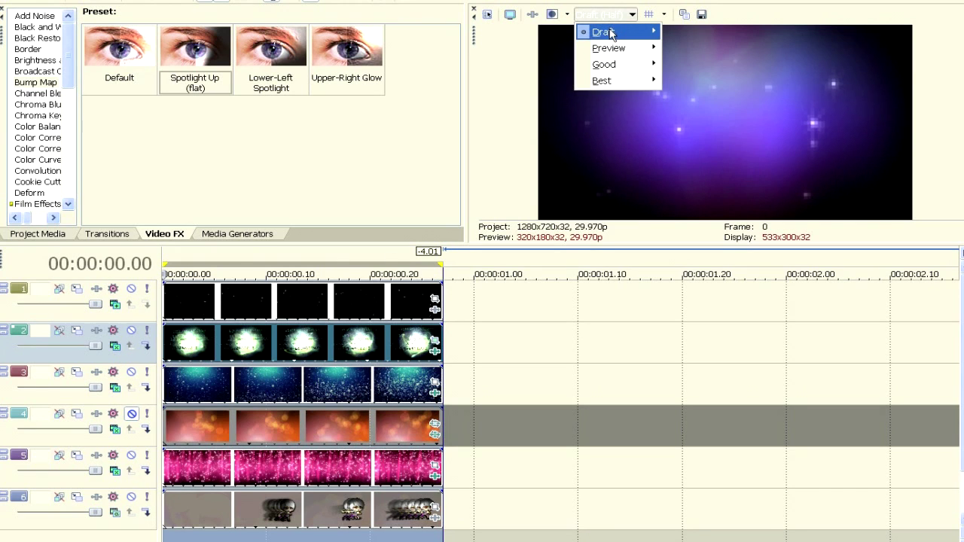
{"action": "mouse_move", "coordinate": [614, 32]}
{"action": "left_click", "coordinate": [678, 80]}
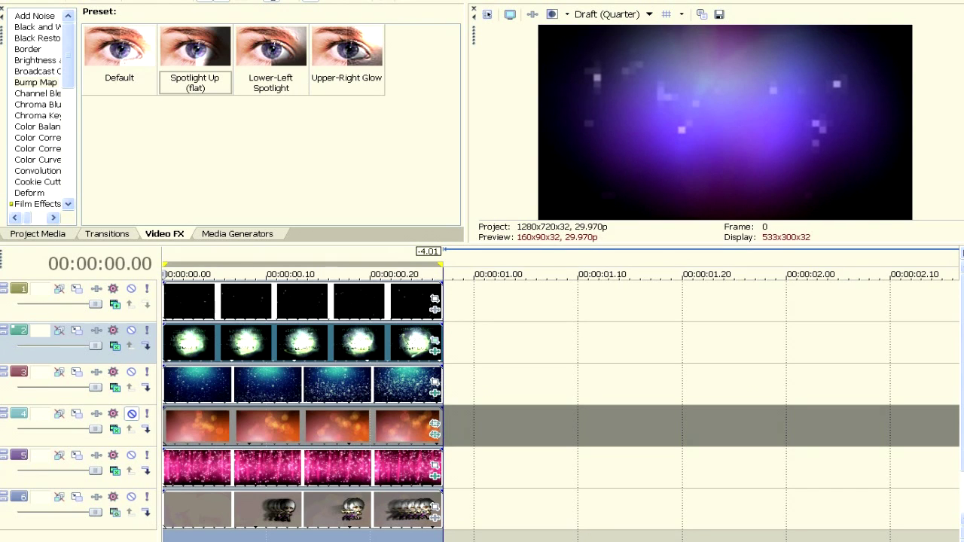
{"action": "key", "text": "space"}
{"action": "key", "text": "space"}
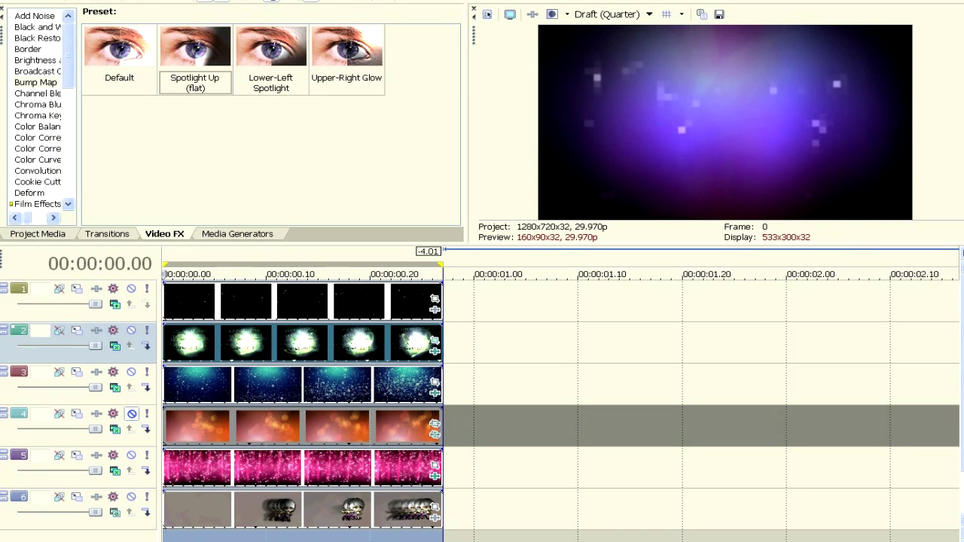